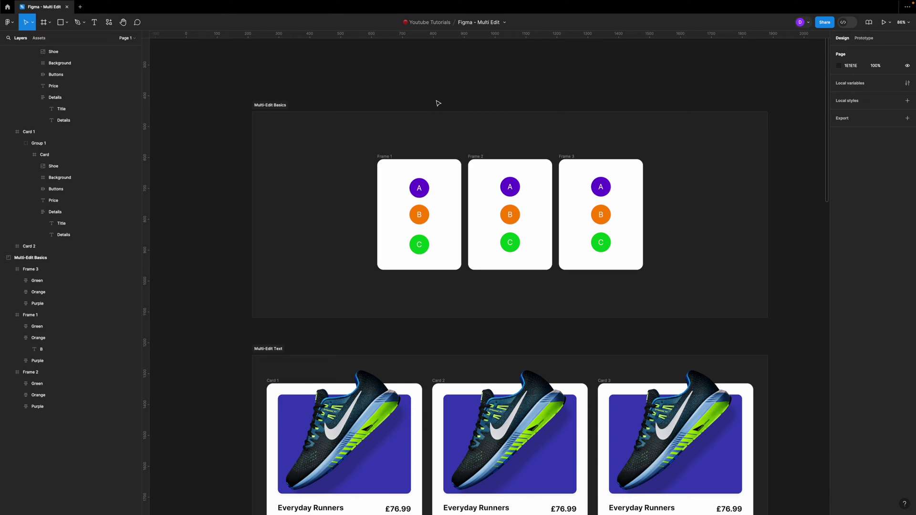
Select the matching purple A circles across all frames, then narrow the selection to Frame 2's.
click(425, 195)
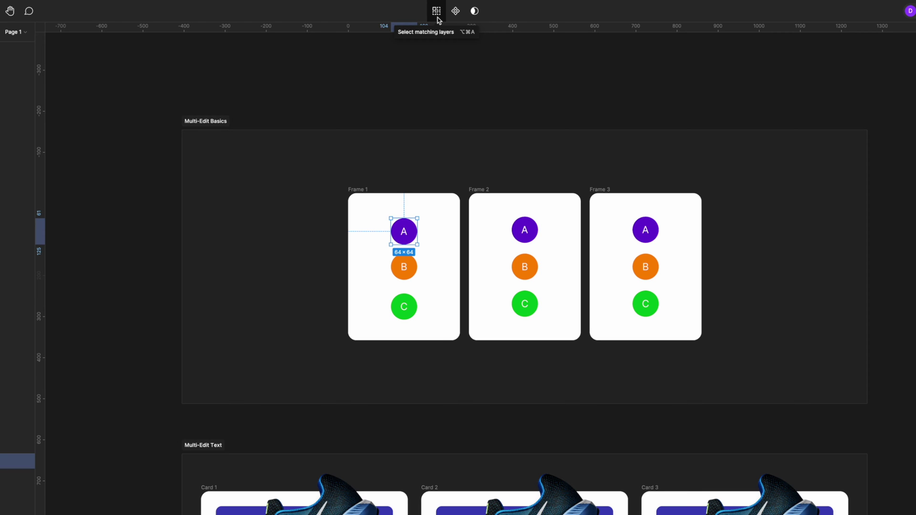
click(437, 11)
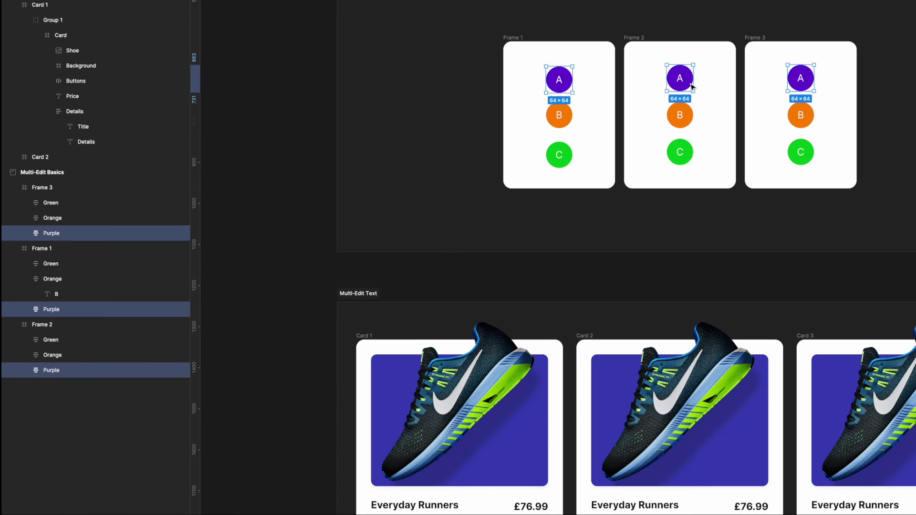
click(690, 83)
Rename Frame 2's Purple layer to Purple 1.
double_click(61, 371)
click(71, 372)
text(1)
click(460, 215)
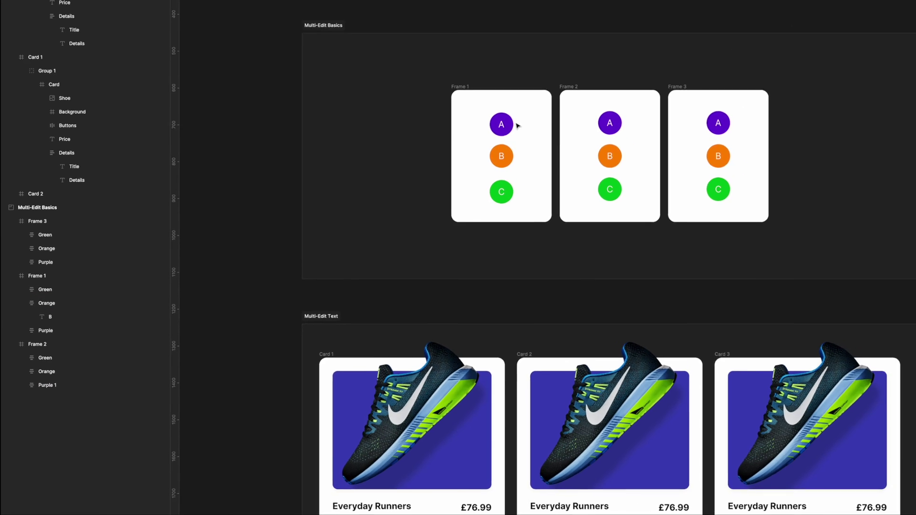
Reselect Frame 1's A circle and select matching layers, confirming Frame 2's Purple 1 is now excluded.
click(560, 79)
key(ctrl+alt+a)
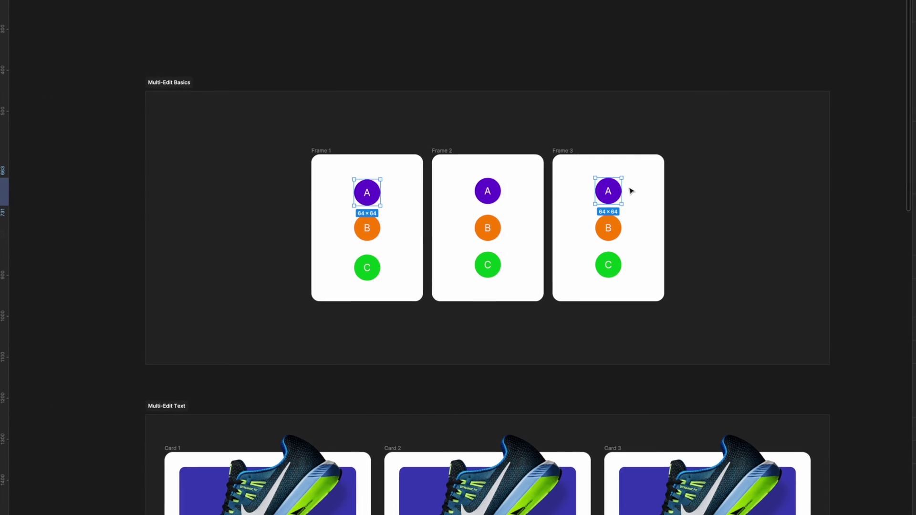
click(490, 193)
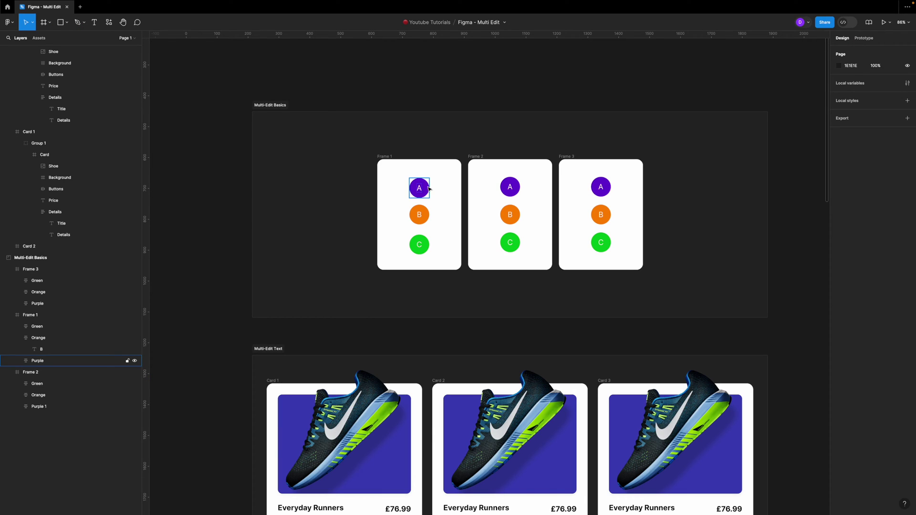
click(428, 189)
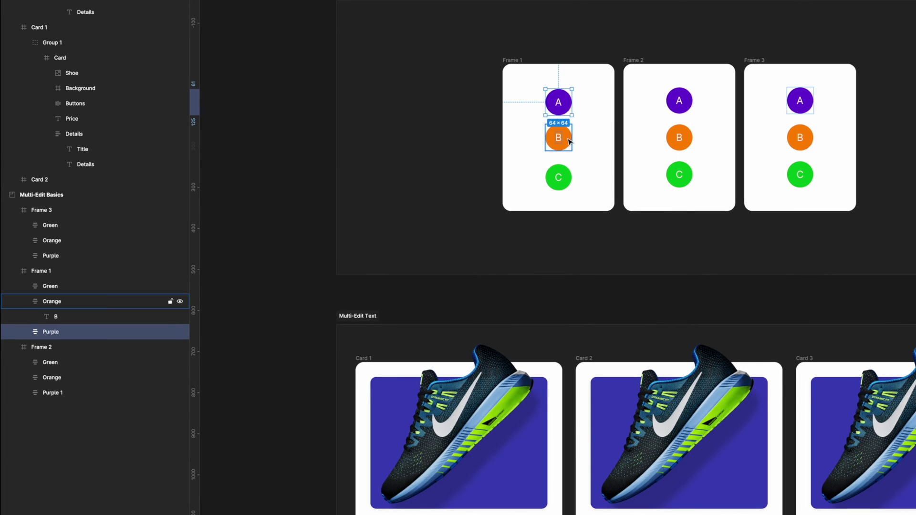
Select circles A, B and C with their matches in all three frames.
shift+click(569, 141)
shift+click(559, 178)
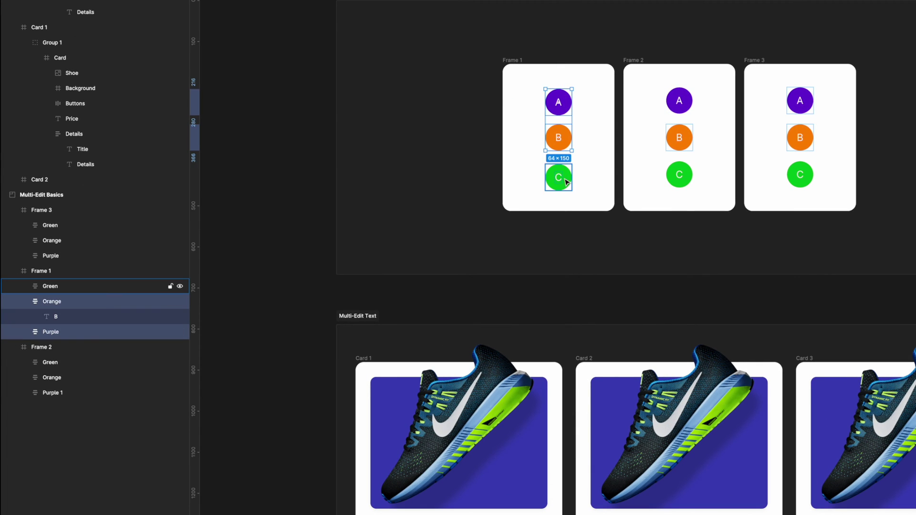
key(ctrl+alt+a)
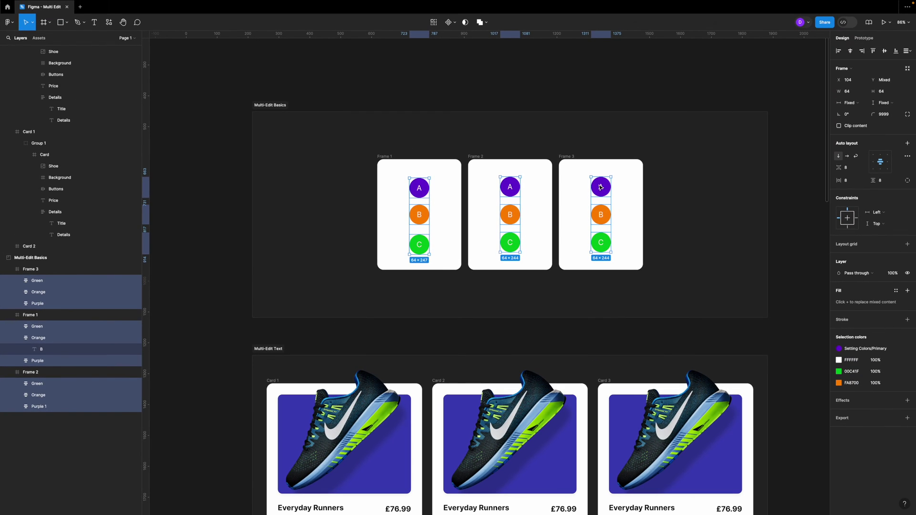
Batch-rename the nine selected circles to Dot with the Rename It plugin.
right_click(601, 187)
mouse_move(645, 336)
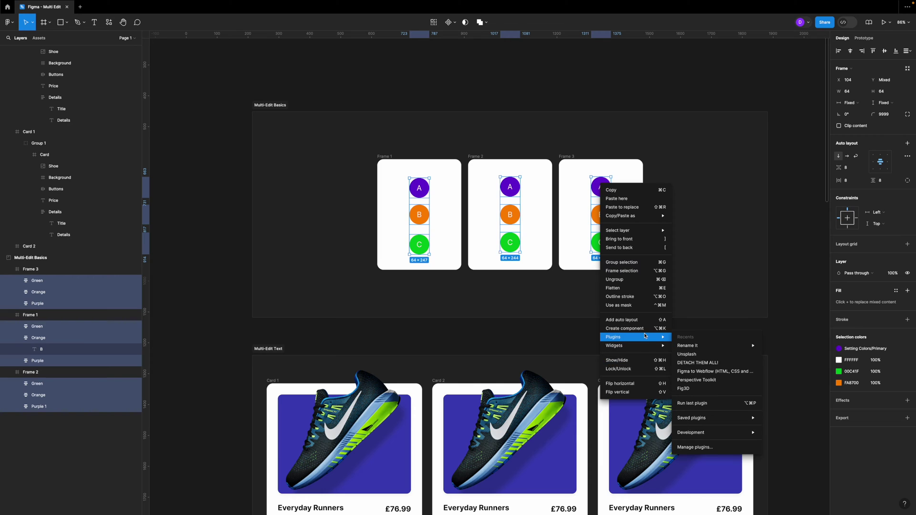
mouse_move(697, 349)
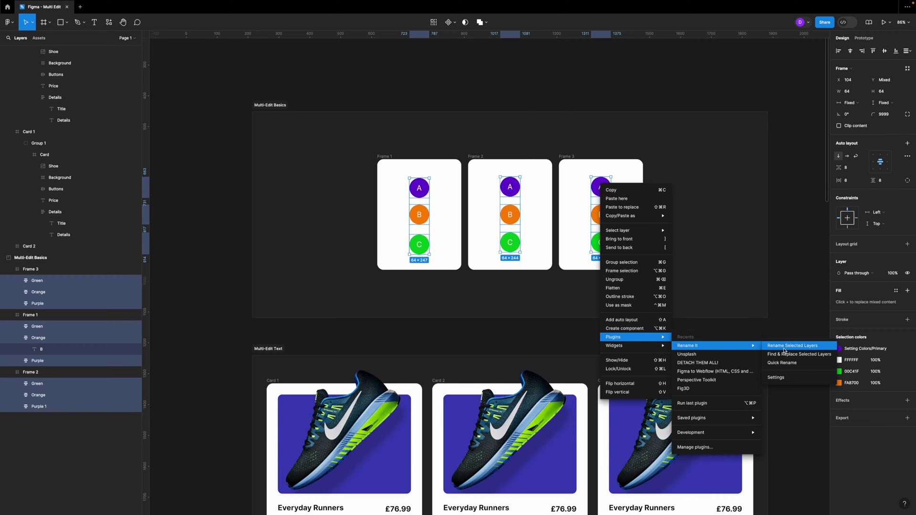
click(786, 350)
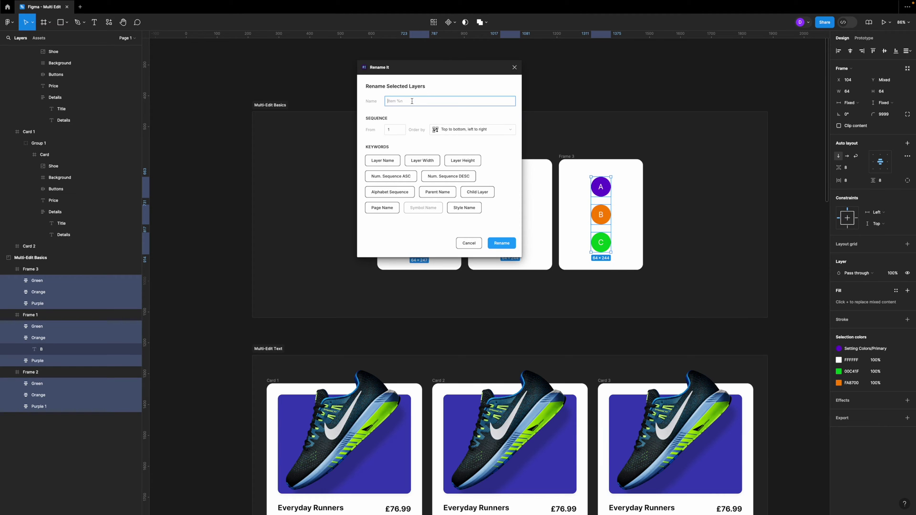
text(Dot)
click(505, 246)
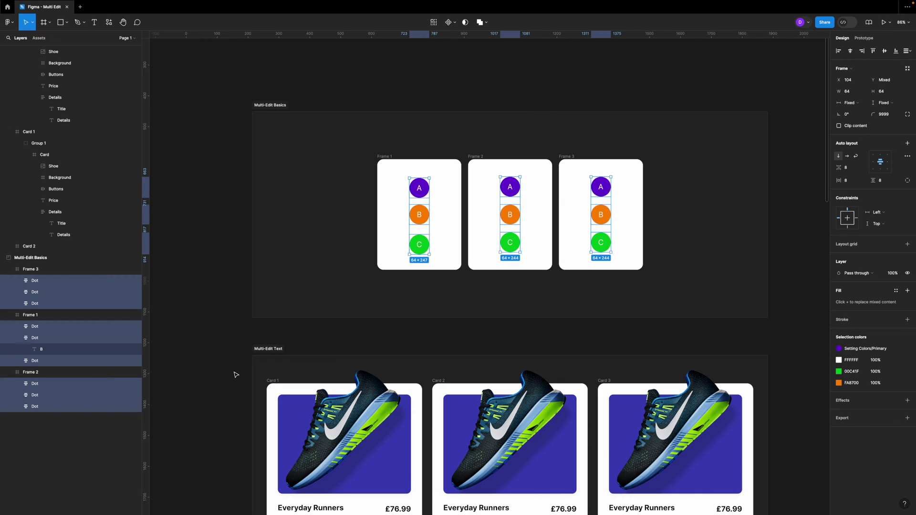
click(437, 151)
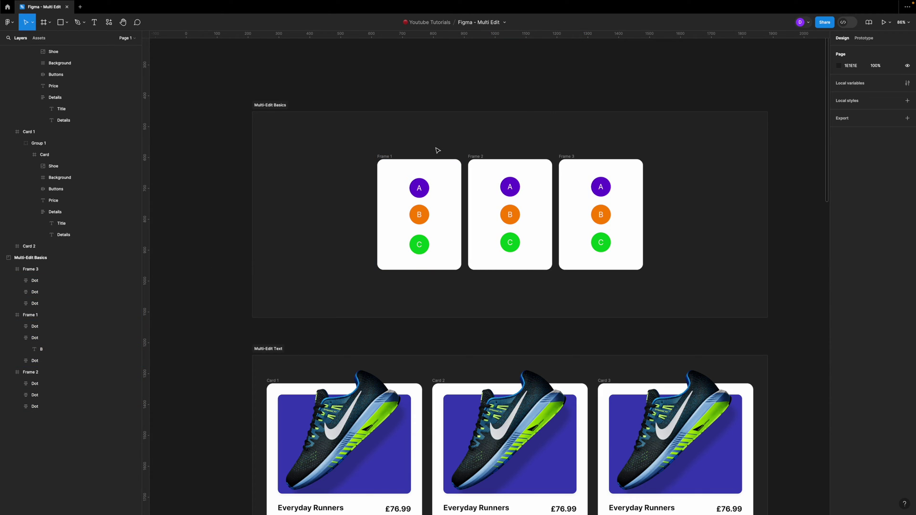
click(425, 190)
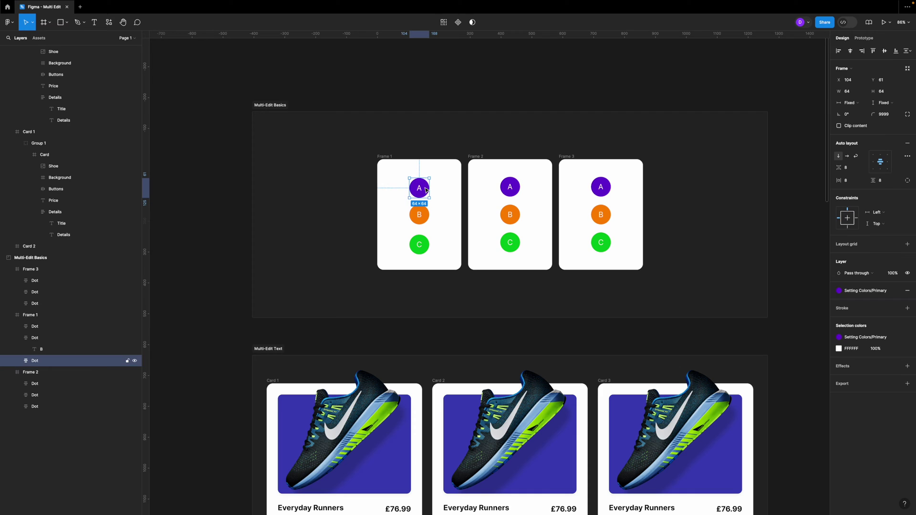
click(443, 23)
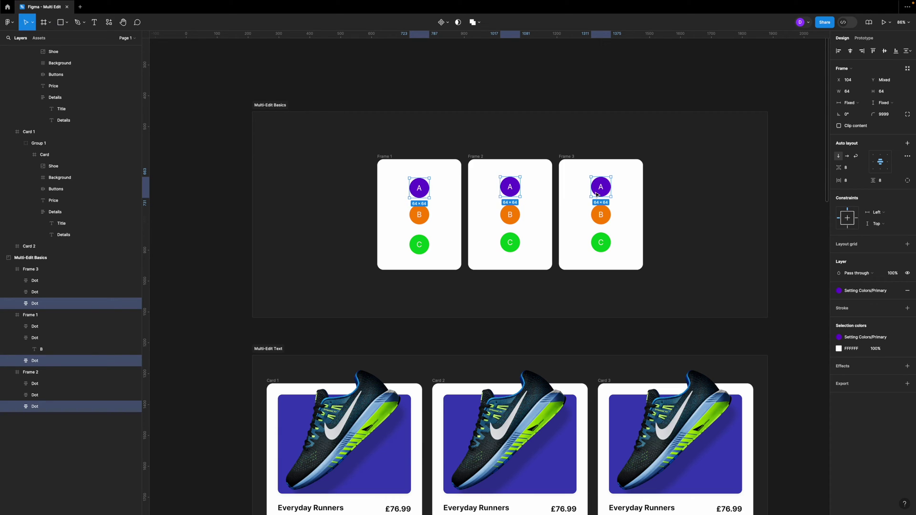
click(422, 151)
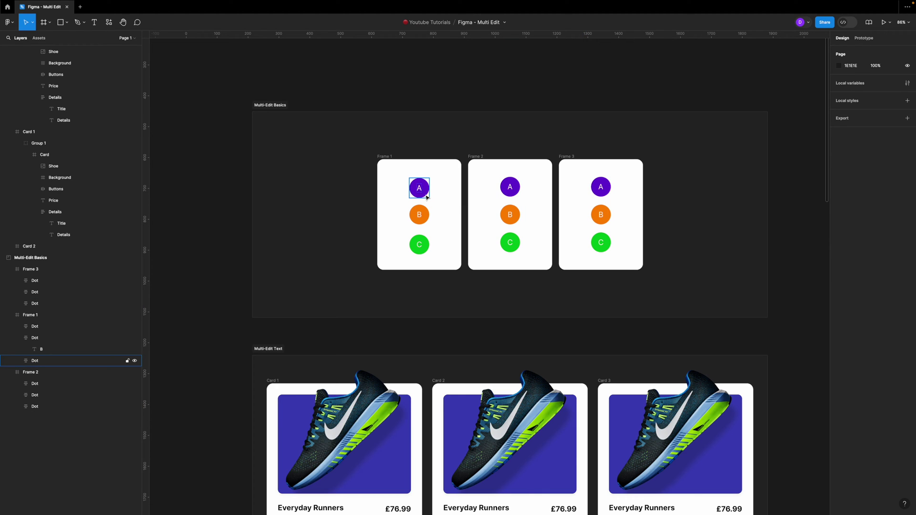
click(428, 196)
shift+click(420, 248)
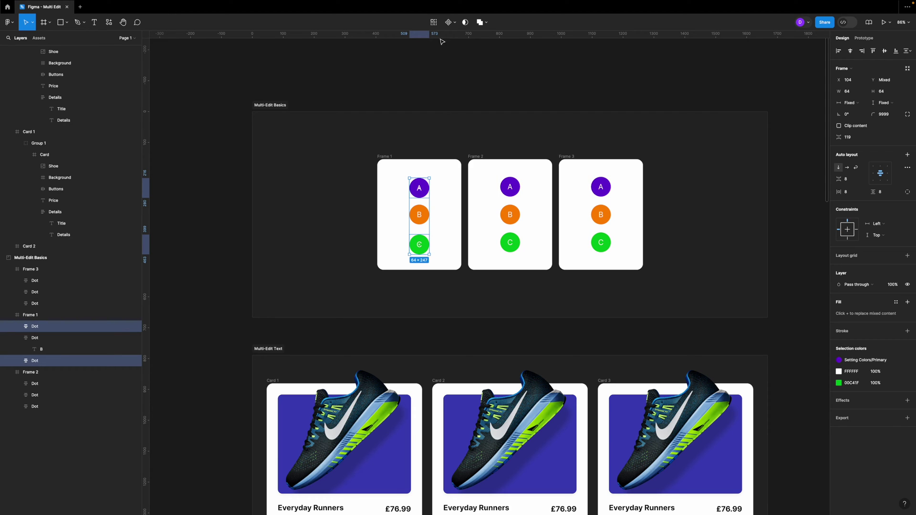
click(434, 22)
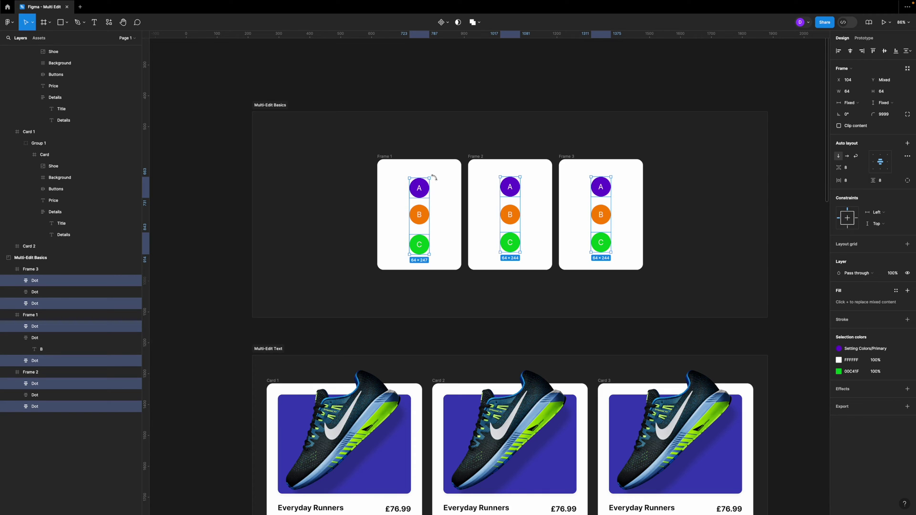
drag(434, 176, 446, 155)
click(692, 206)
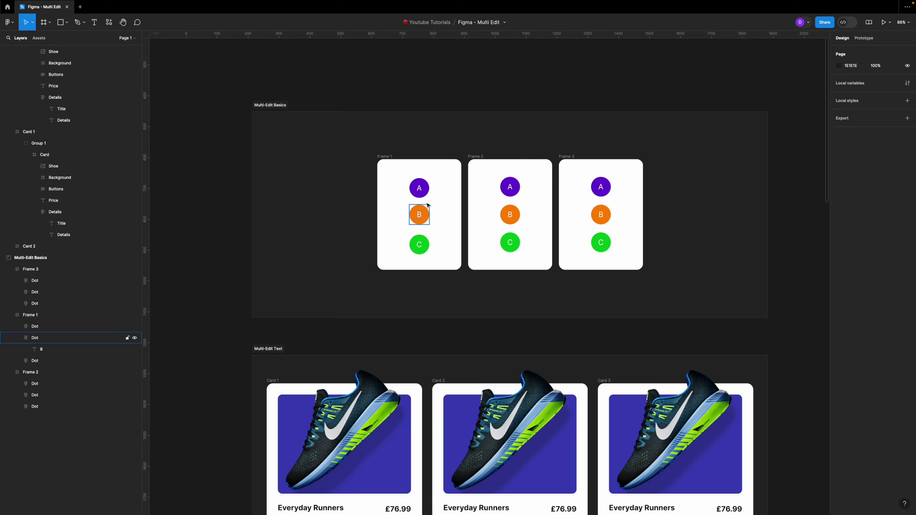
Drag Frame 1's dots A and B further apart and select all three dots.
drag(419, 189, 391, 181)
drag(419, 215, 398, 253)
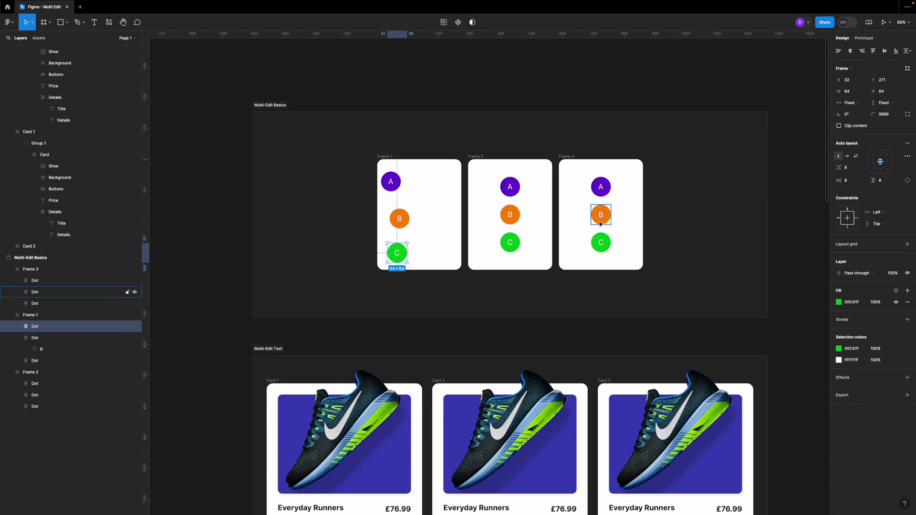
shift+click(400, 219)
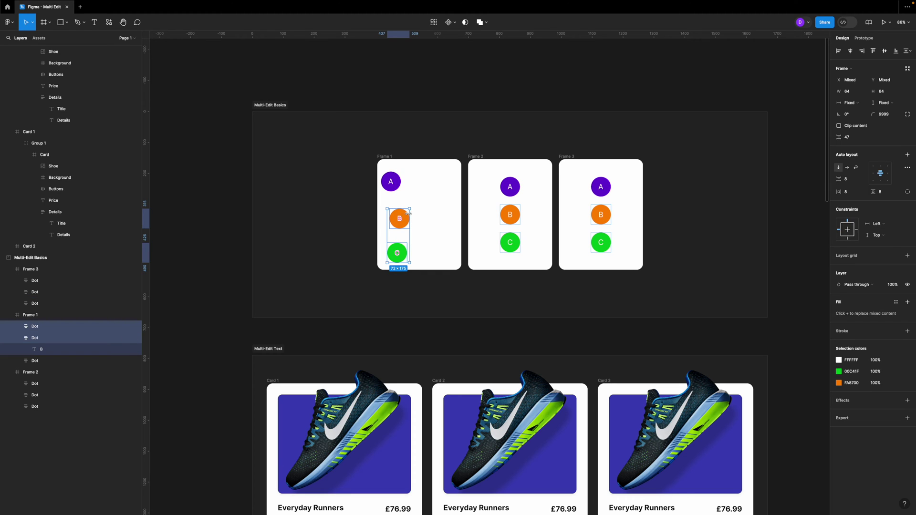
shift+click(392, 181)
Align Frame 1's three dots on their horizontal centres and centre the column in the frame.
click(854, 53)
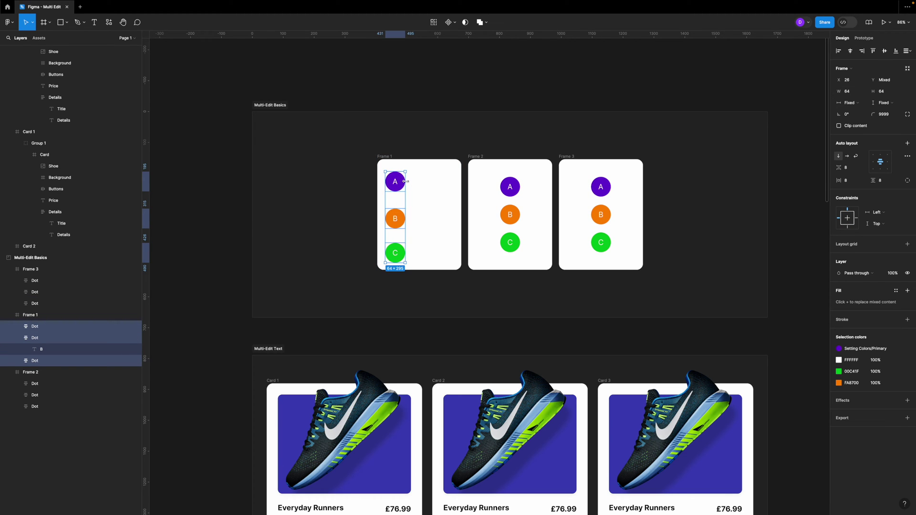
drag(407, 181, 427, 181)
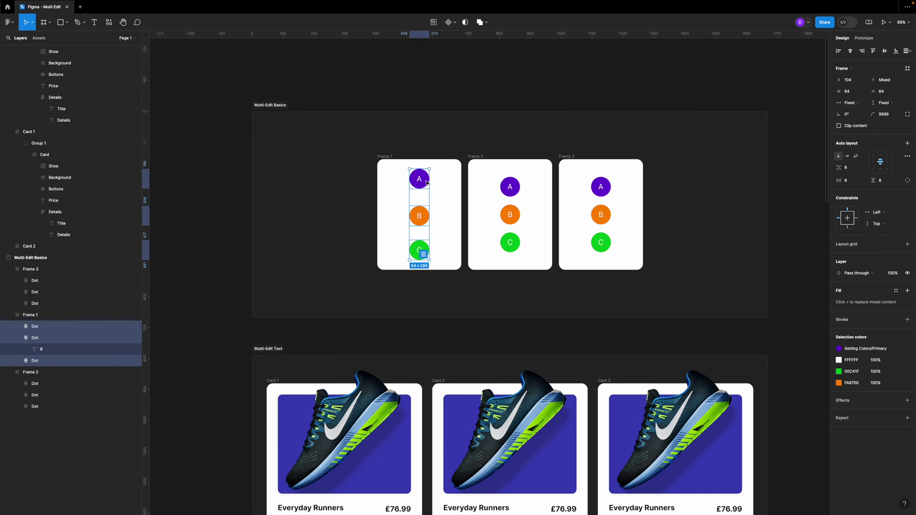
drag(428, 183, 404, 201)
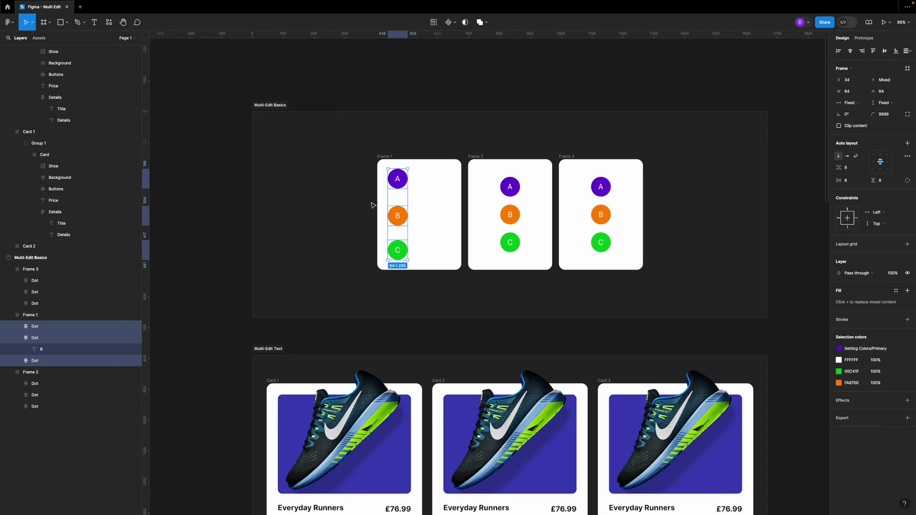
key(shift)
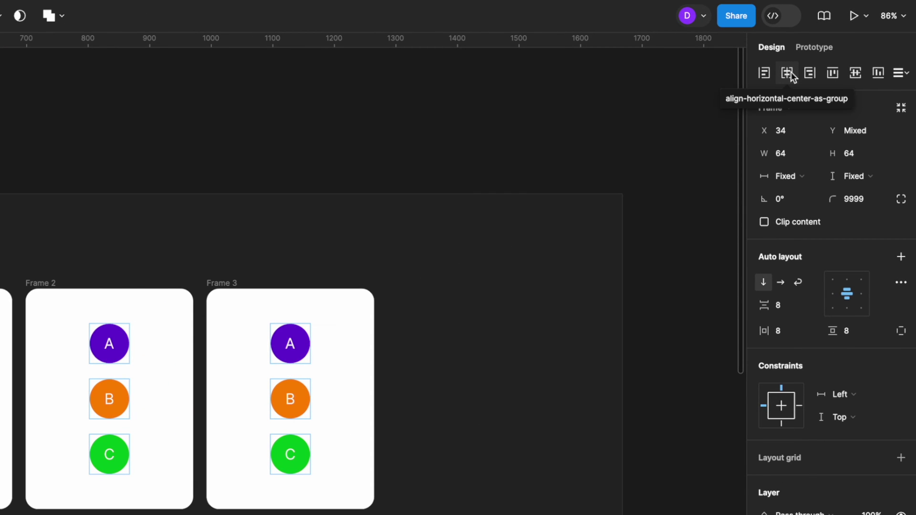
click(790, 73)
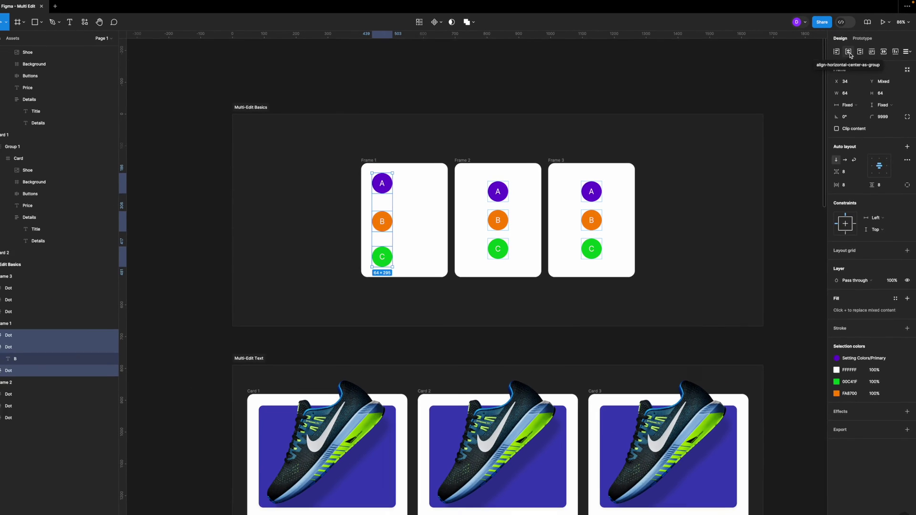
click(788, 74)
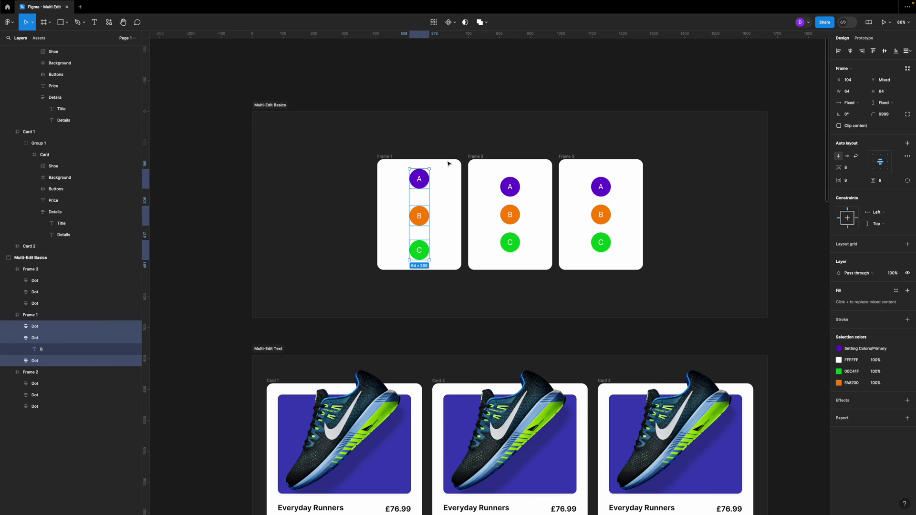
Select the matching dots in all three frames and centre them horizontally and vertically.
click(435, 23)
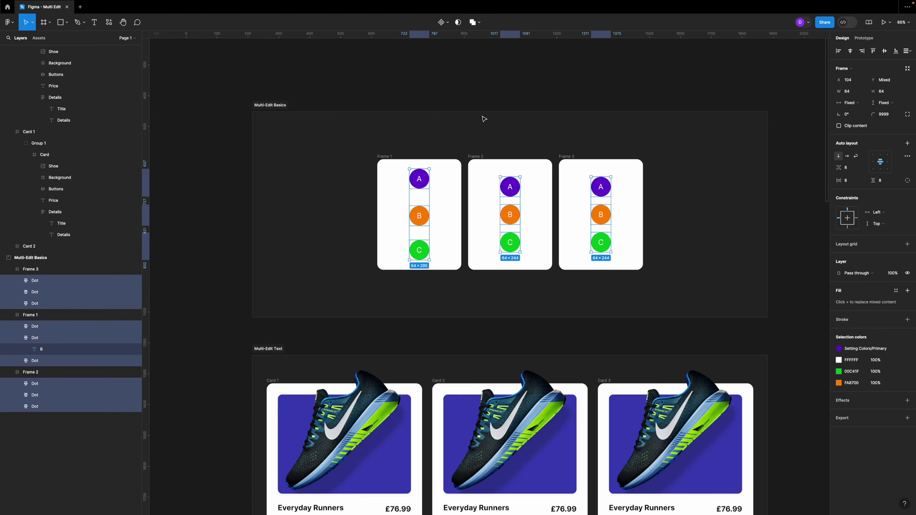
drag(515, 196, 498, 186)
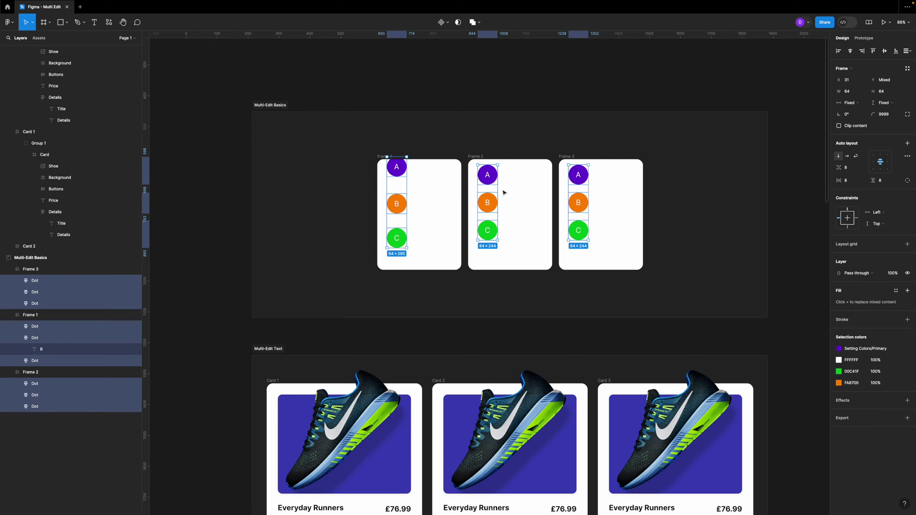
click(850, 51)
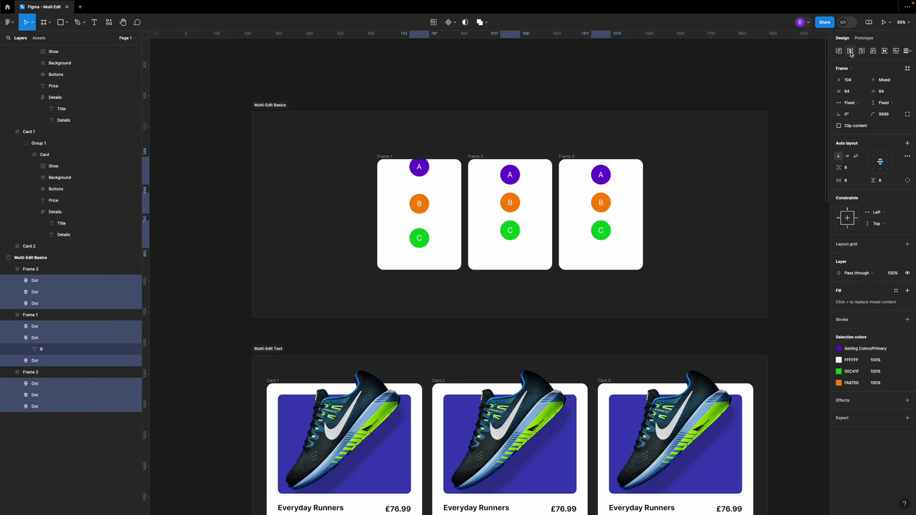
click(885, 51)
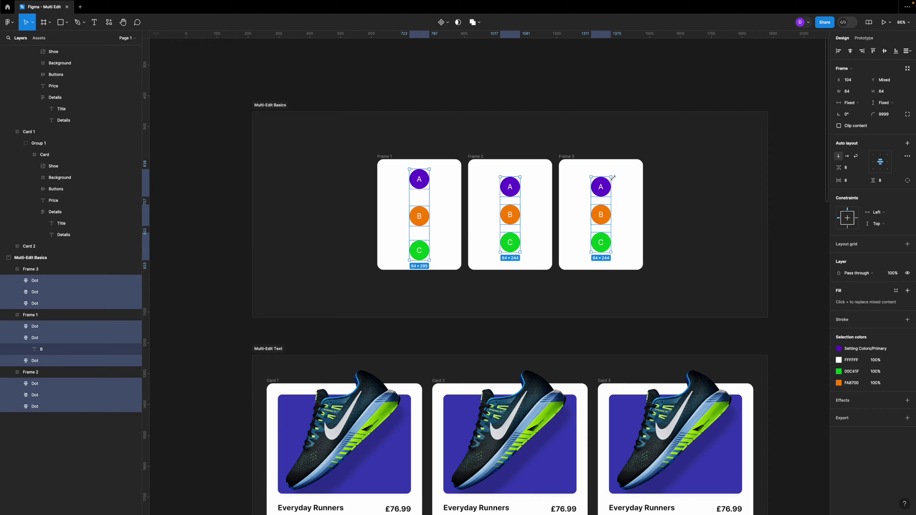
Resize the nine dots to 63 × 63 and give them a corner radius of 10.
mouse_move(613, 177)
mouse_down()
mouse_move(623, 139)
mouse_move(611, 190)
mouse_up()
click(891, 116)
key(Return)
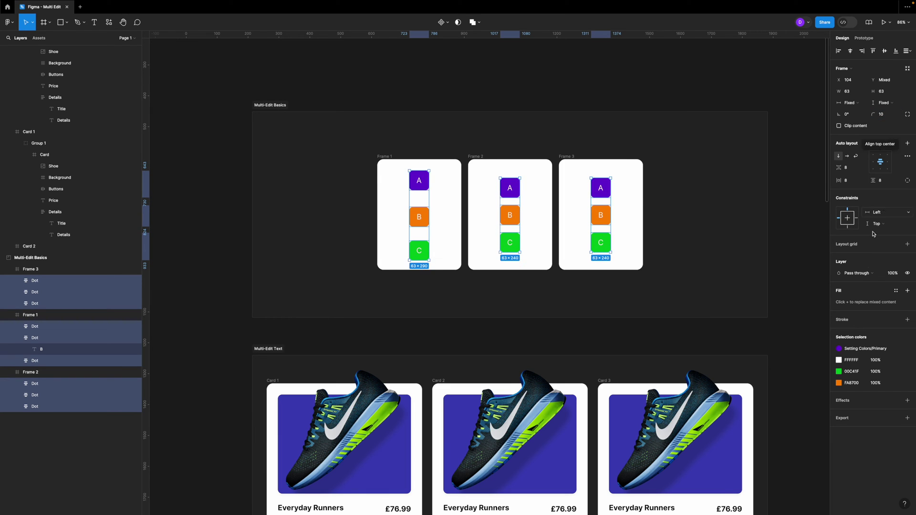
click(865, 352)
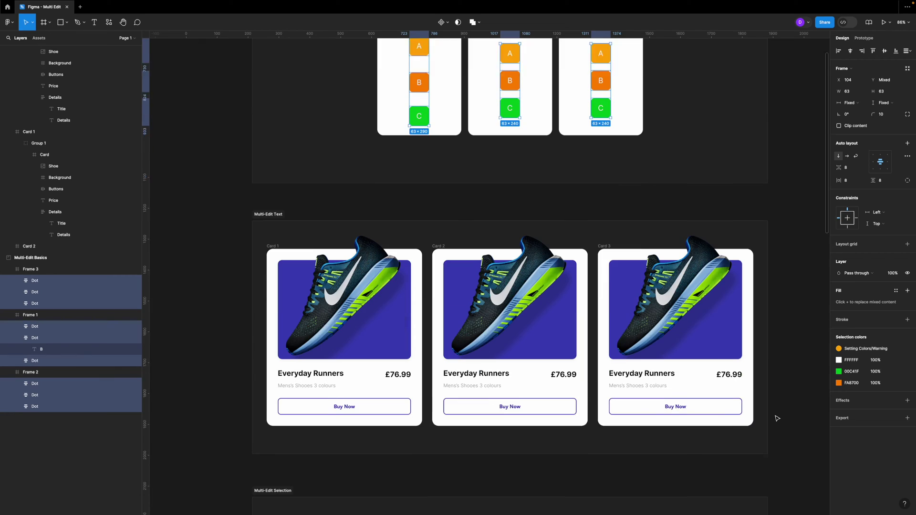
Scroll down to the three Everyday Runners £76.99 shoe cards in Multi-Edit Text.
scroll(777, 419, down, 2)
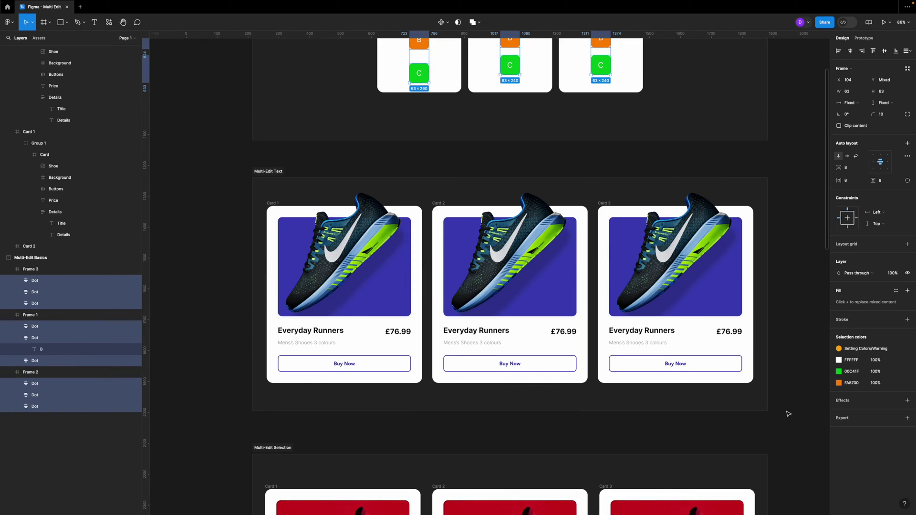
Select all three matching card titles and replace 'Everyday' with 'Amazing' using multi-edit text.
click(327, 334)
double_click(327, 333)
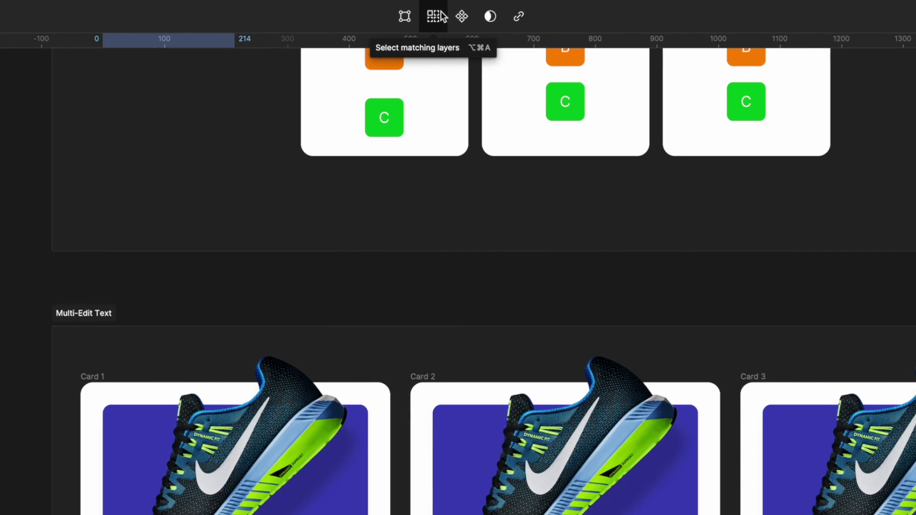
click(446, 21)
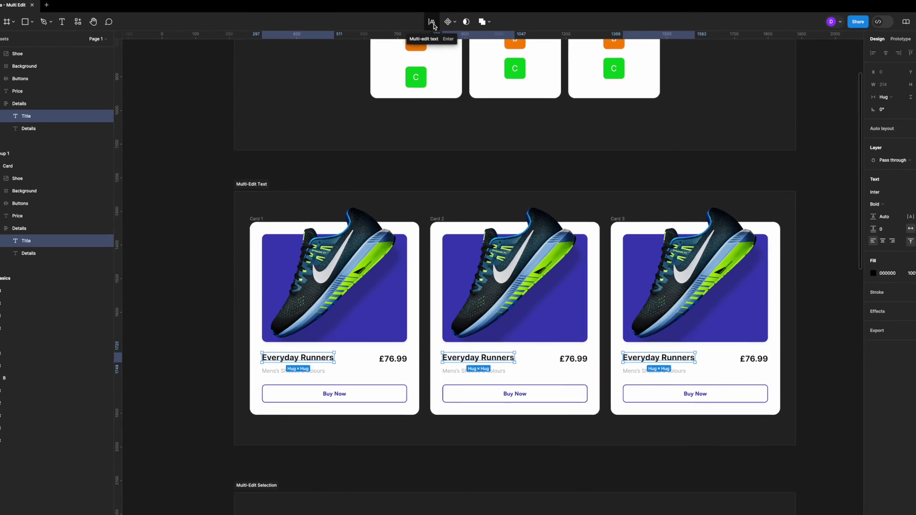
click(414, 17)
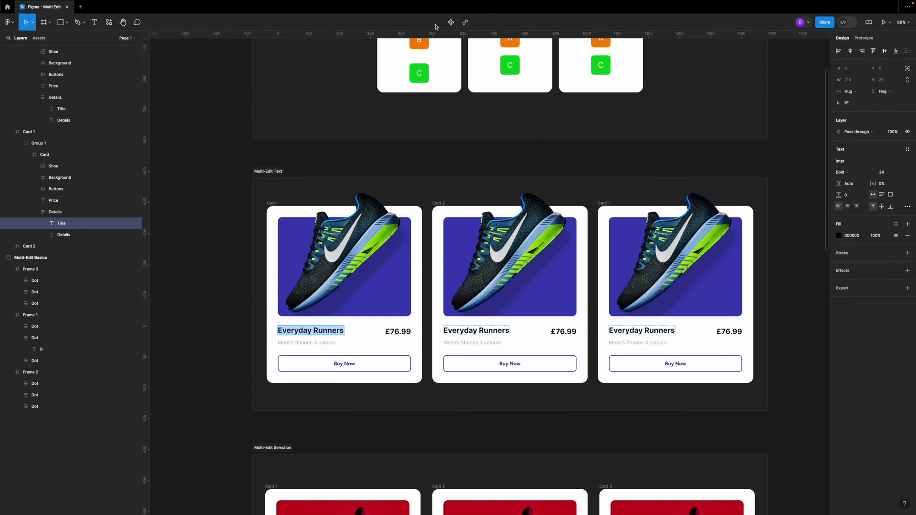
double_click(320, 331)
double_click(296, 330)
text(Amazing)
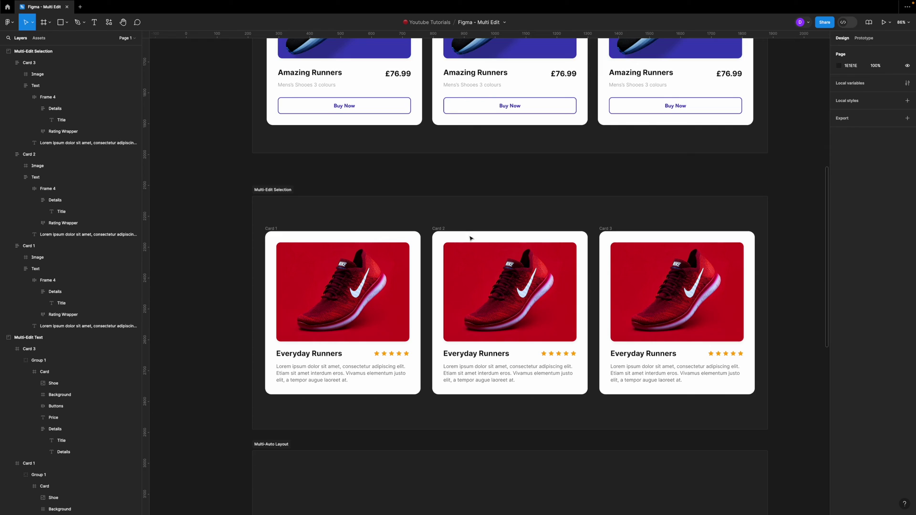
Scroll down to the Multi-Edit Selection section's red shoe cards.
scroll(470, 239, down, 1)
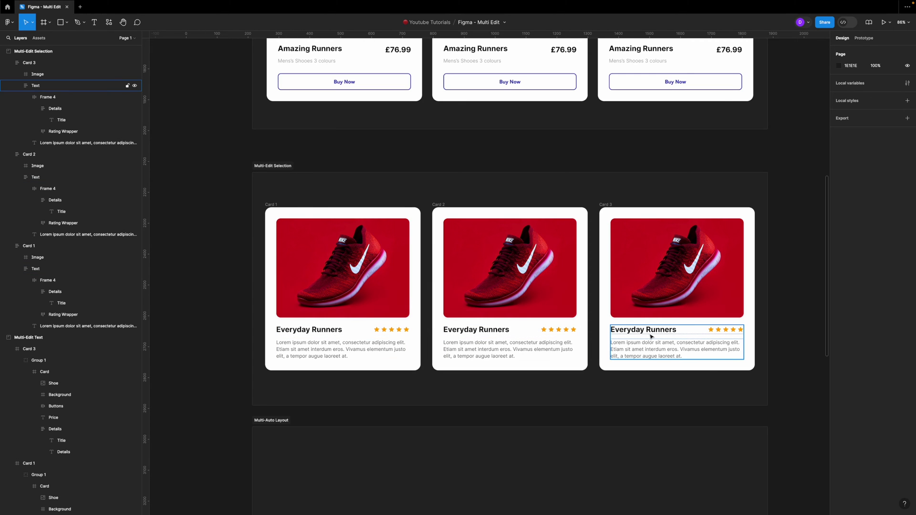
Select the first and third cards' titles and replace 'Everyday' with 'Amazing' in both.
click(299, 335)
double_click(299, 335)
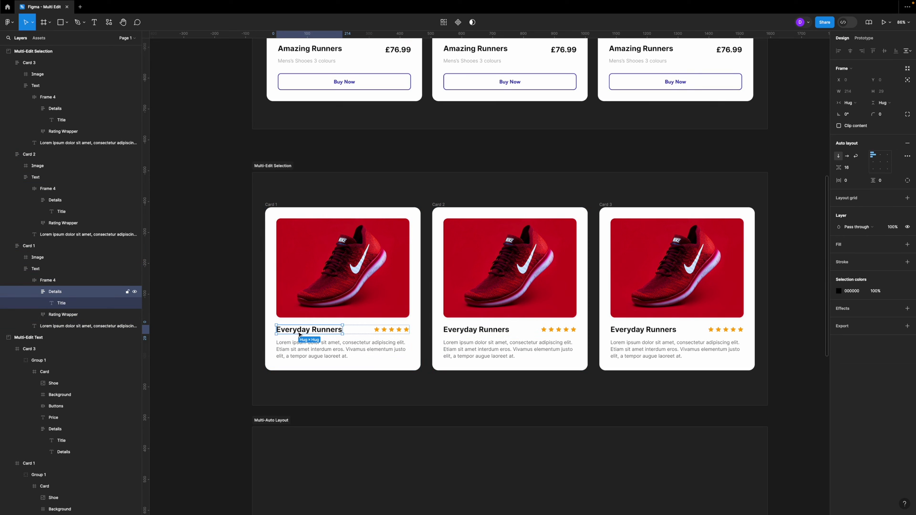
double_click(306, 332)
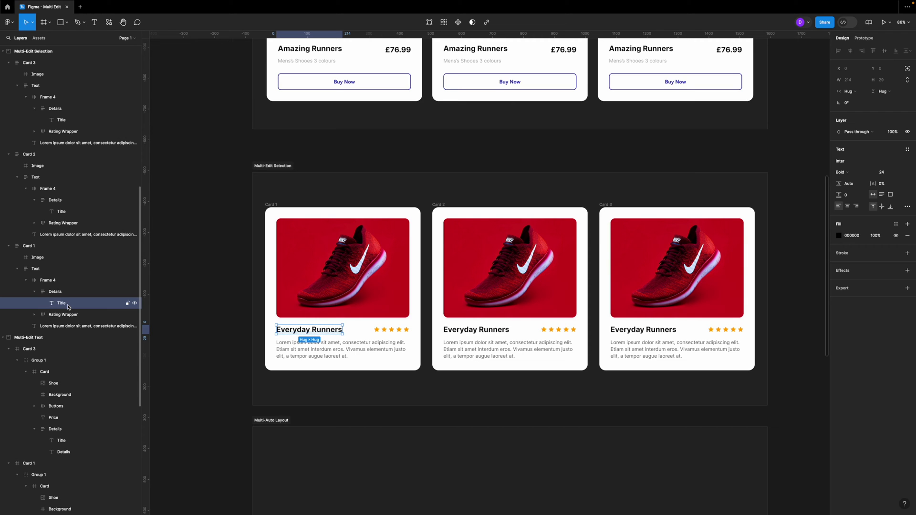
key(shift)
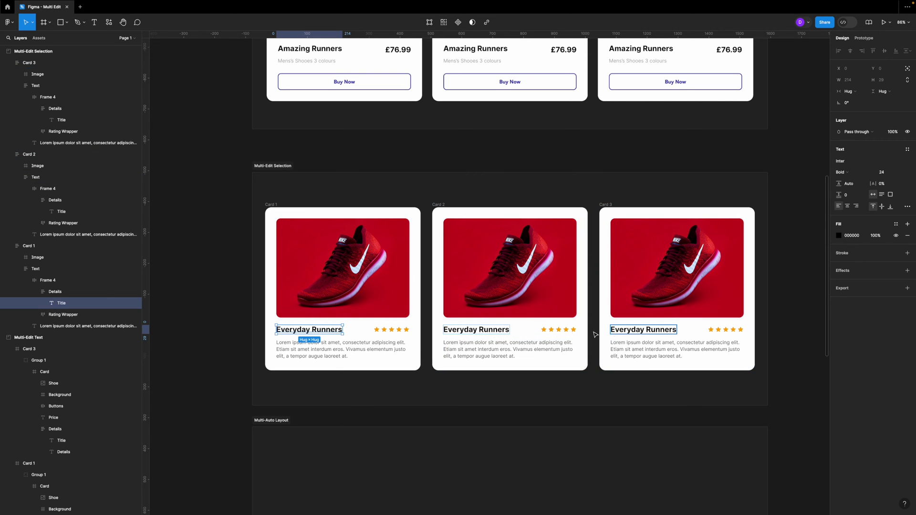
shift+click(648, 330)
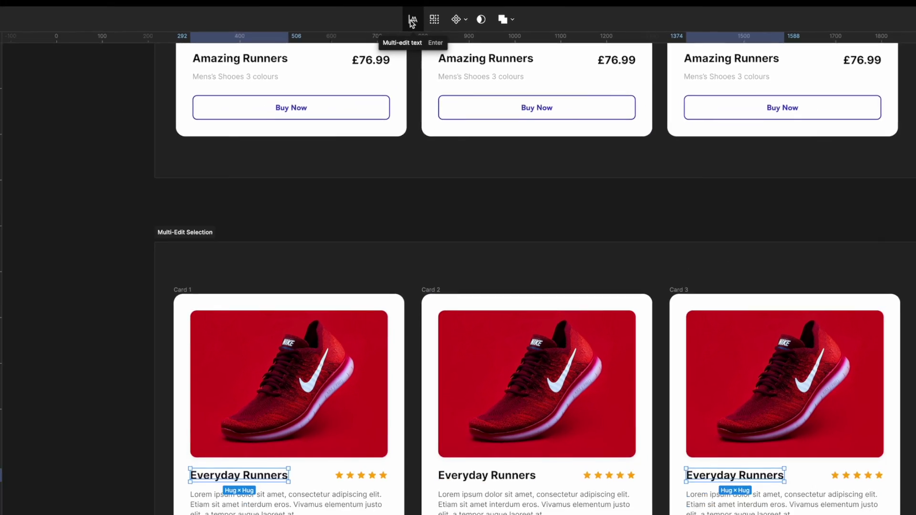
click(411, 20)
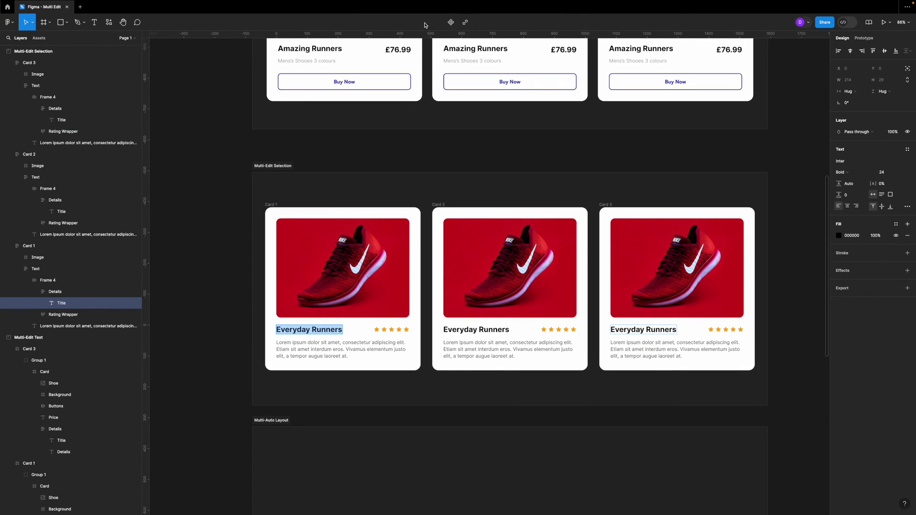
double_click(297, 330)
text(Amazing)
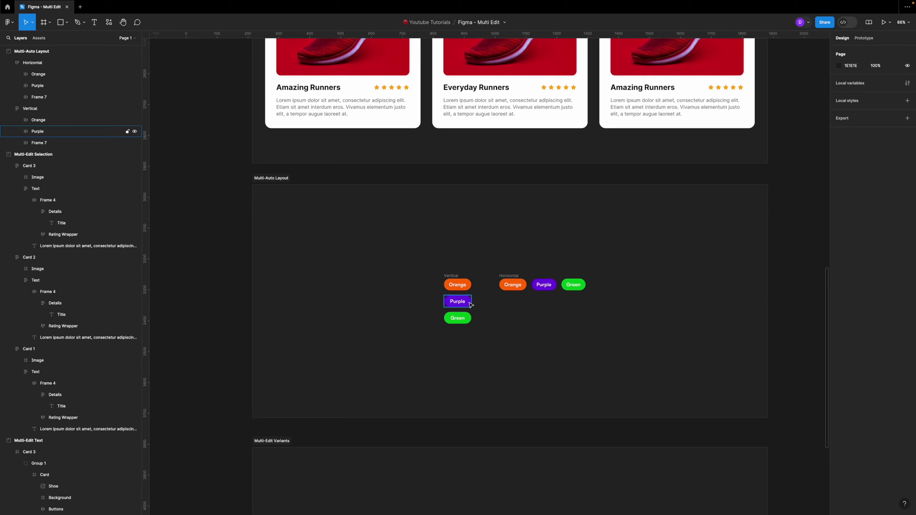
Select both Purple chips and move the vertical stack's Purple above Orange.
click(470, 303)
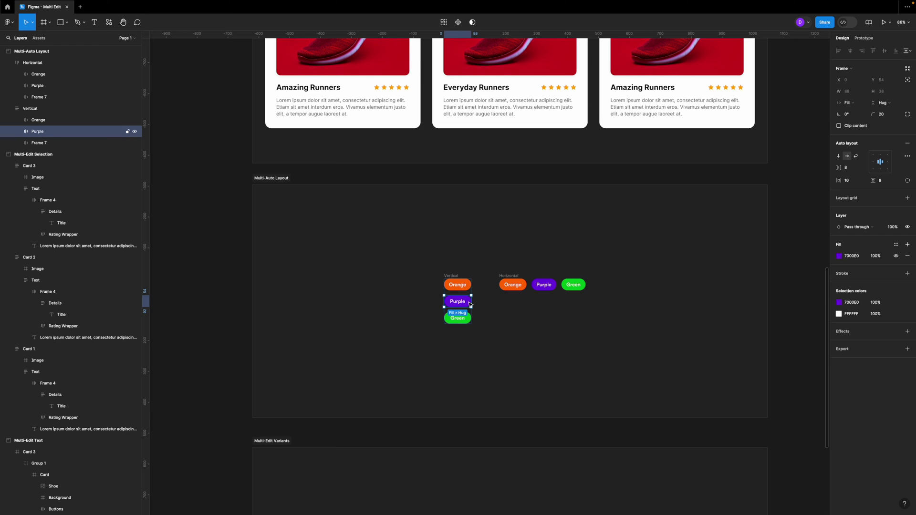
click(440, 24)
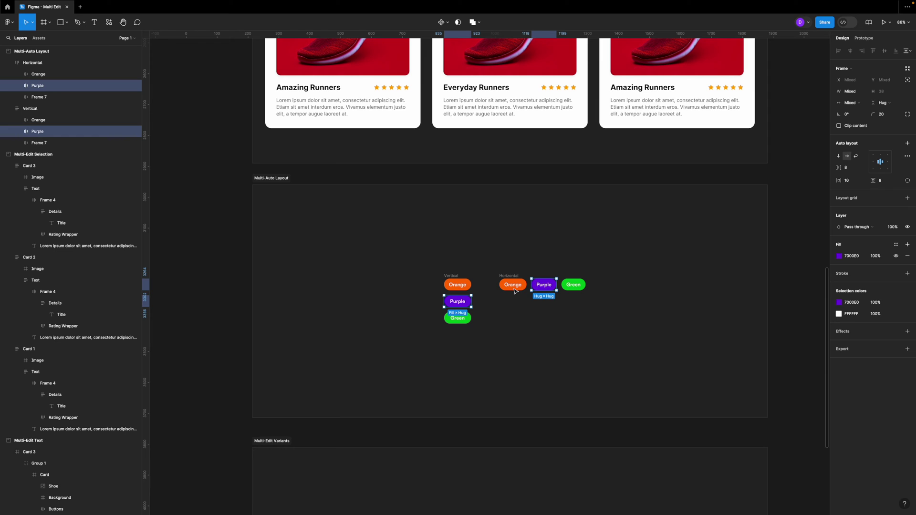
key(Up)
key(Down)
key(Up)
key(Down)
key(Up)
key(Down)
key(Up)
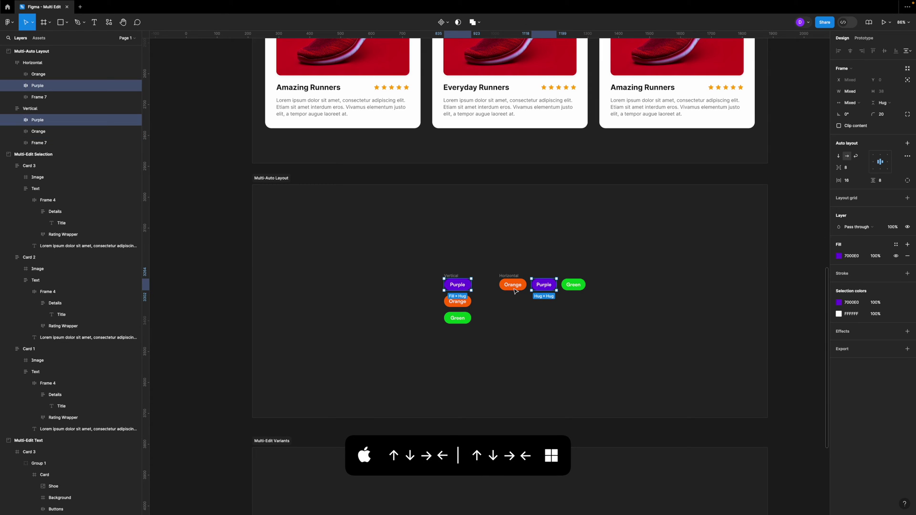
Move the horizontal stack's Purple chip ahead of Orange.
key(Left)
key(Right)
key(Left)
key(Right)
key(Left)
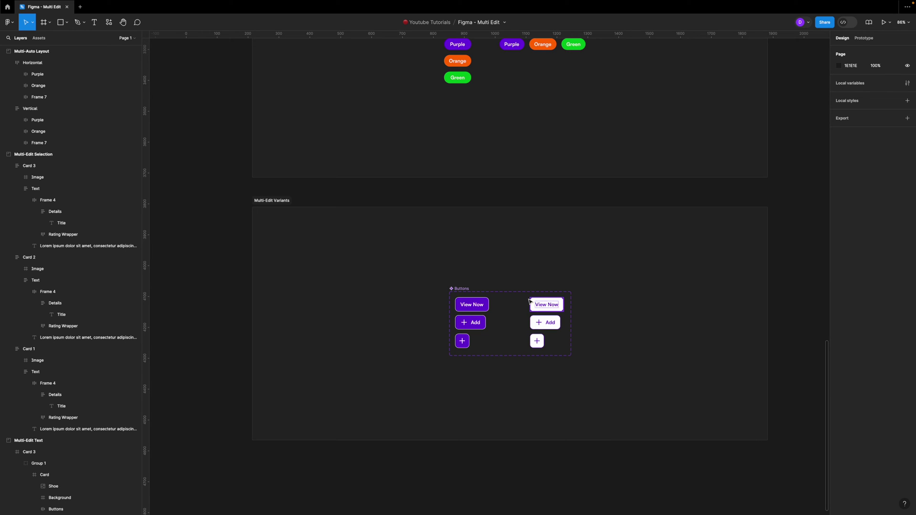
Set the corner radius of all six Buttons variants to 99.
click(485, 310)
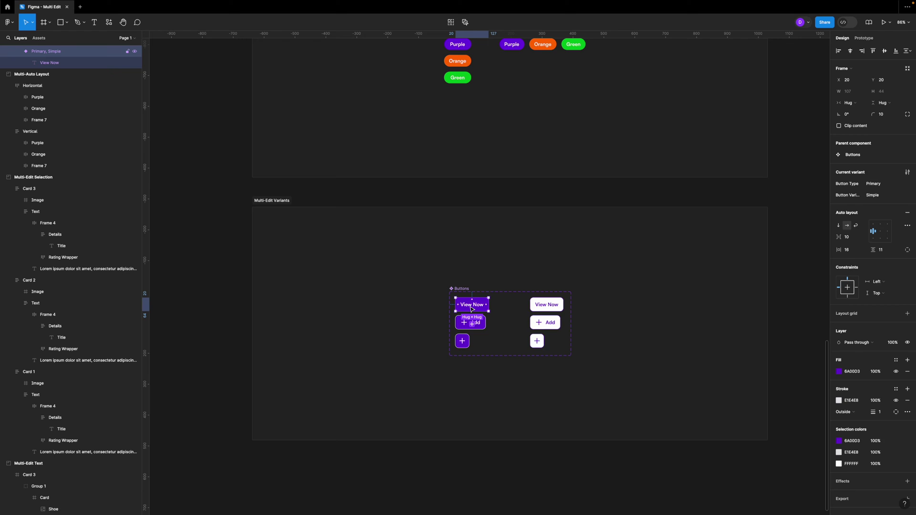
click(447, 17)
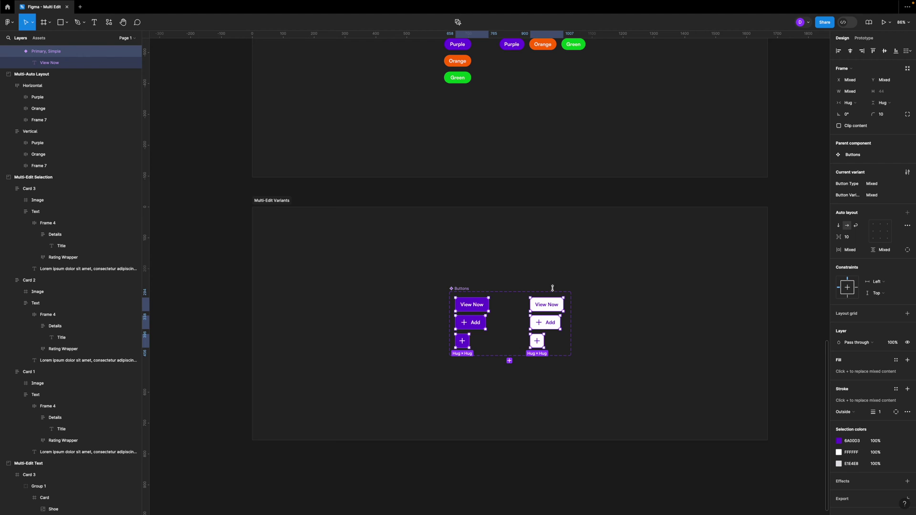
click(881, 114)
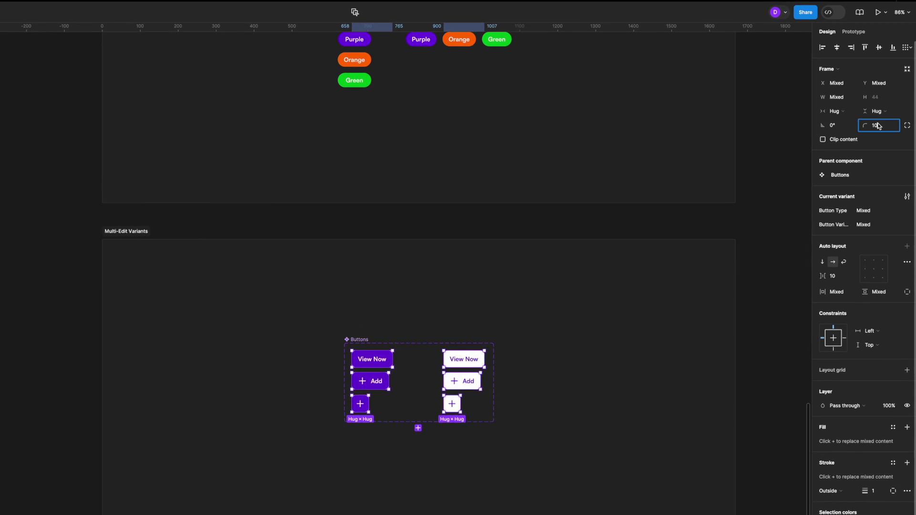
text(99)
key(Return)
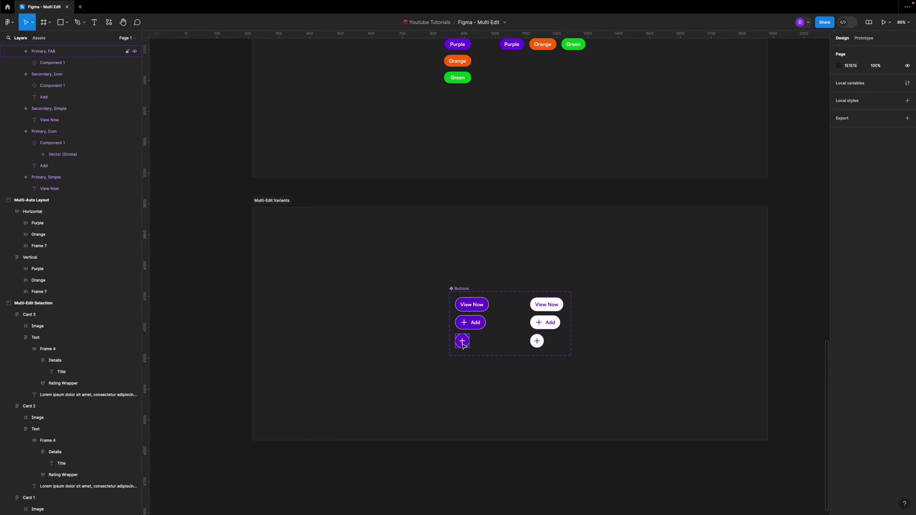
Paste the 24×24 plus icon into all six button variants at once.
double_click(463, 345)
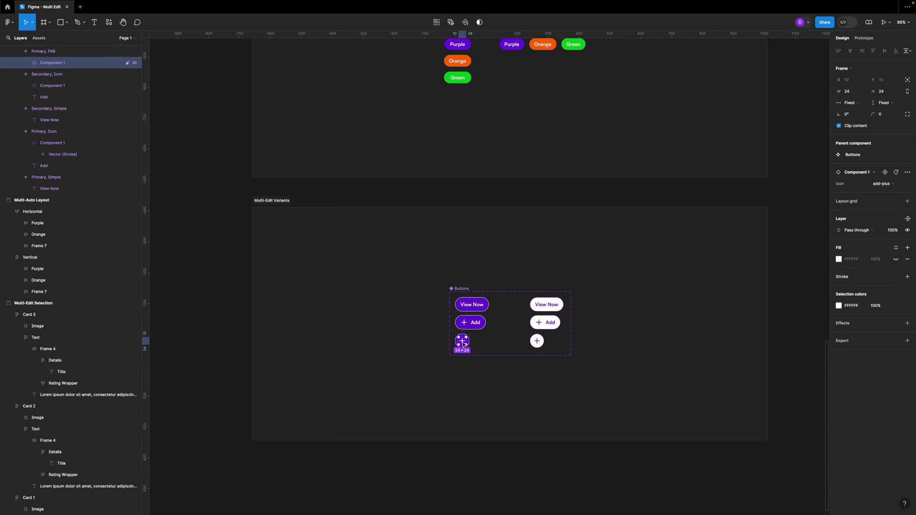
click(474, 311)
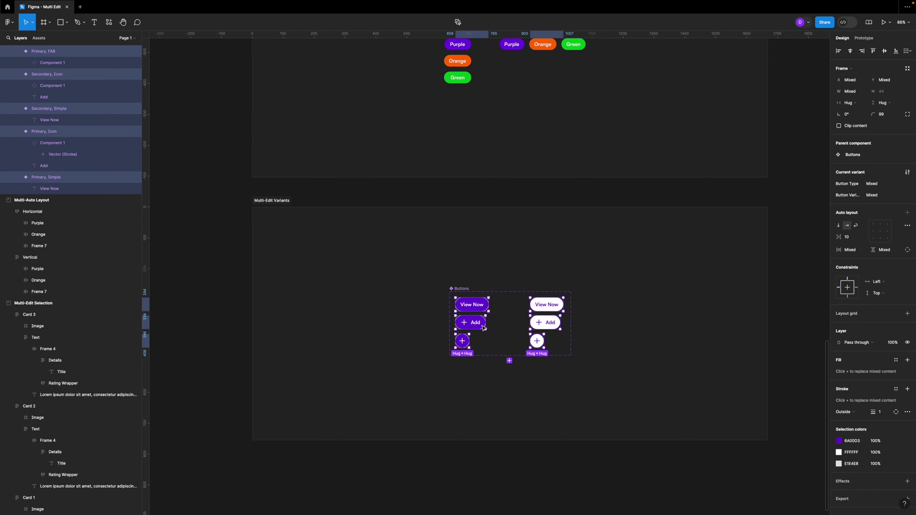
key(ctrl+v)
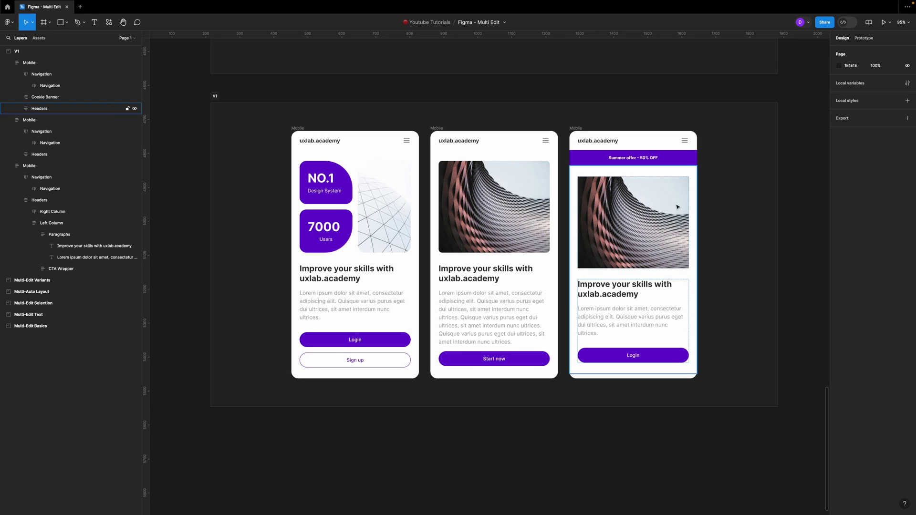
Make a copy of the third screen's navigation bar a main component and place an instance on screen two.
click(644, 144)
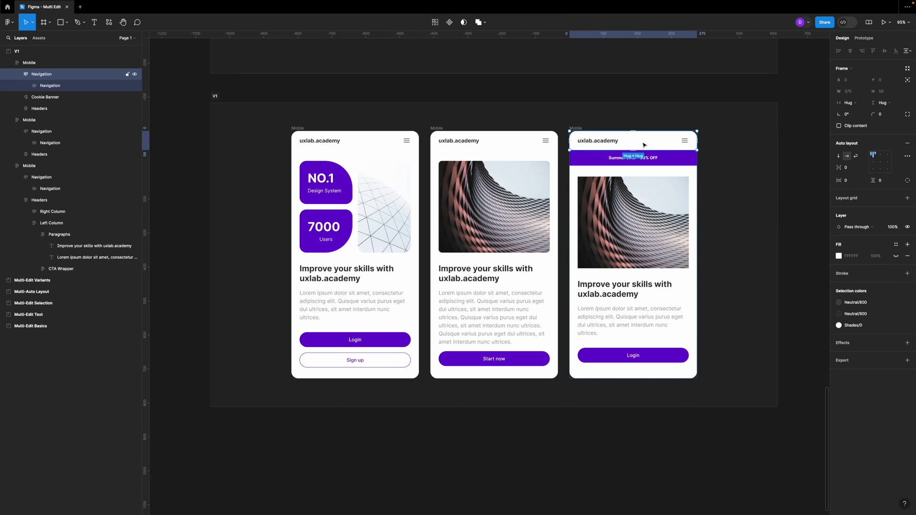
drag(644, 143, 637, 91)
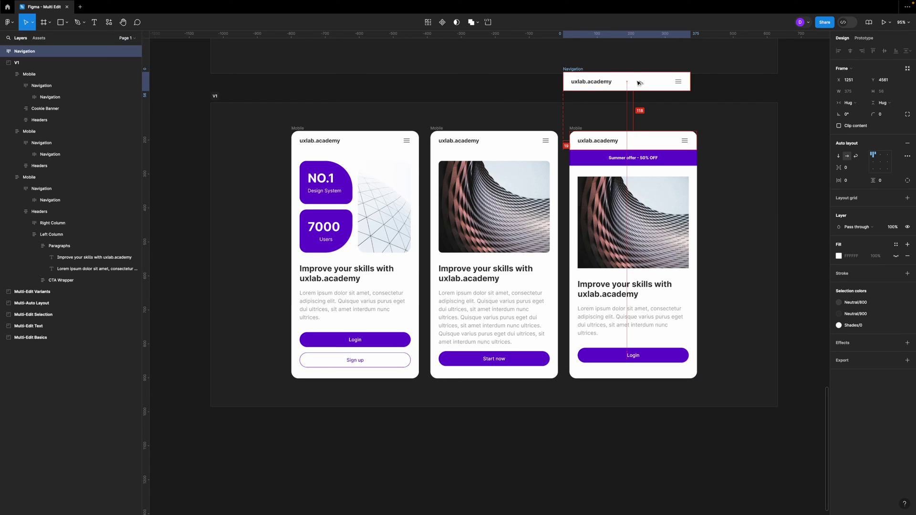
right_click(639, 89)
click(664, 248)
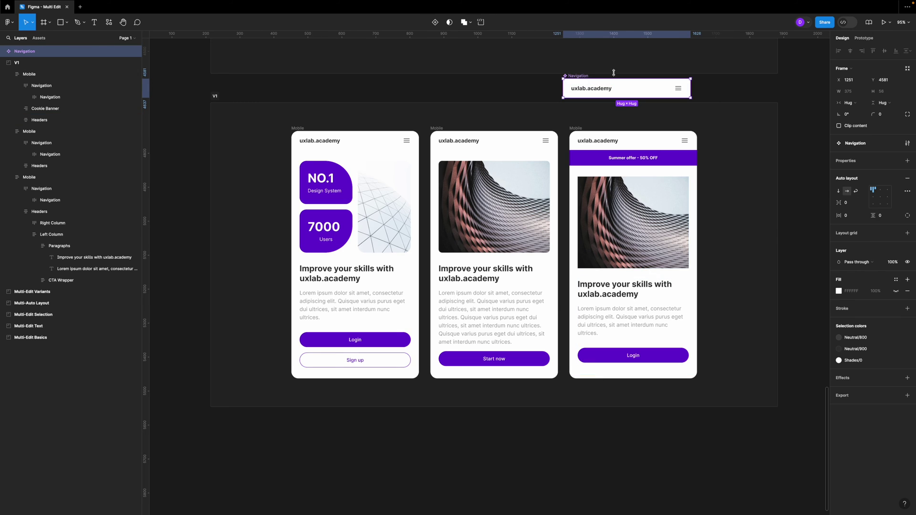
drag(611, 89, 493, 149)
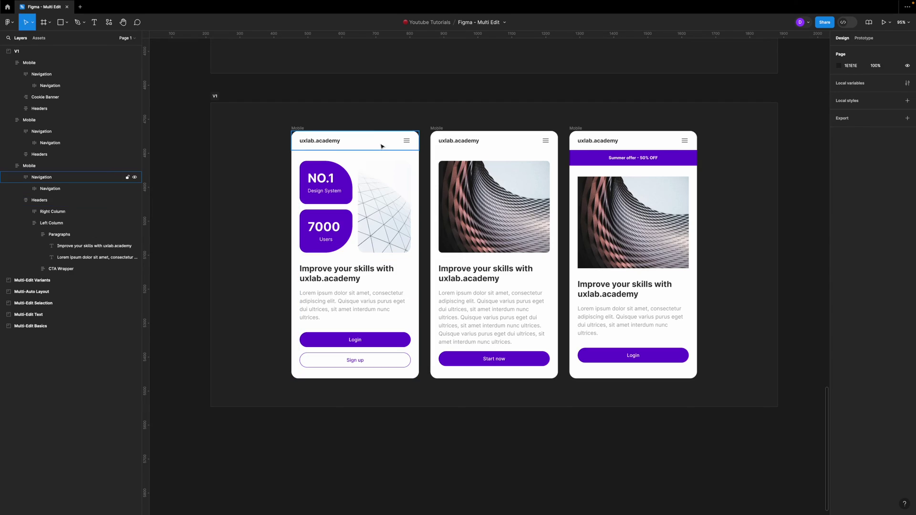
click(382, 146)
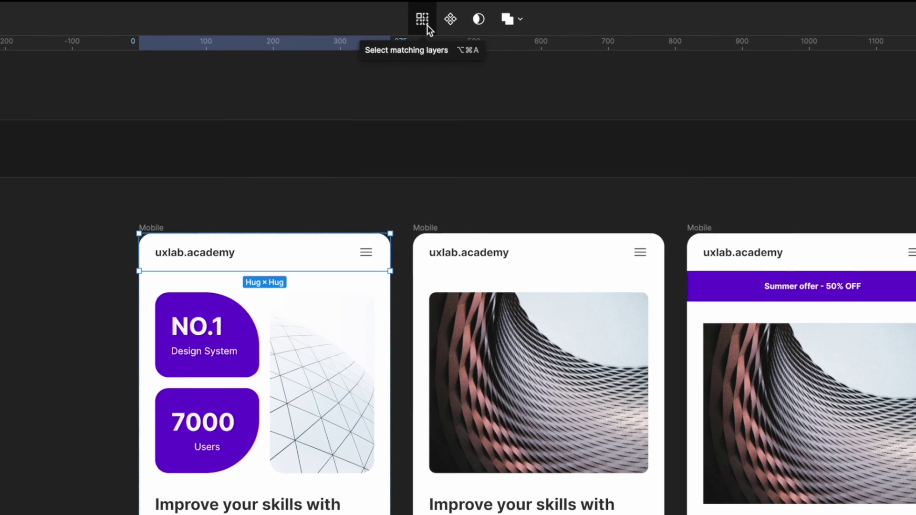
Select the matching navigation bars on all three screens and create one shared Navigation component.
click(427, 26)
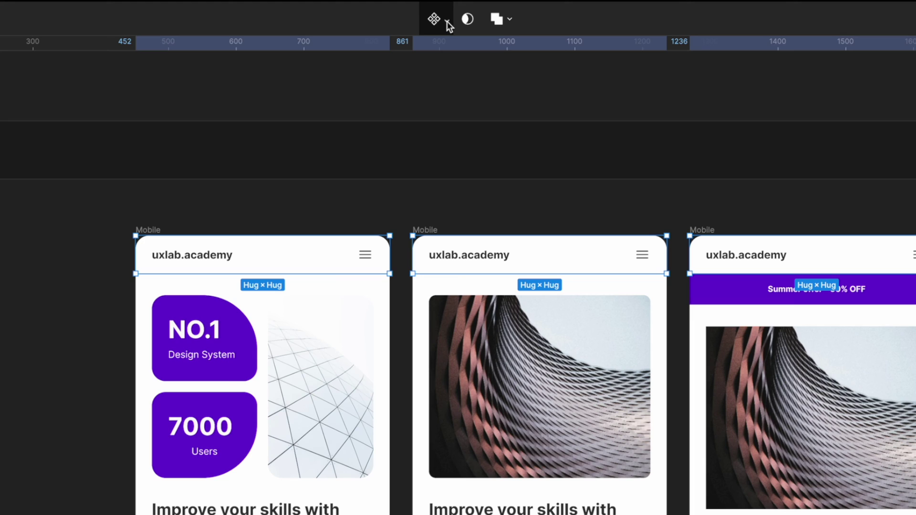
click(448, 23)
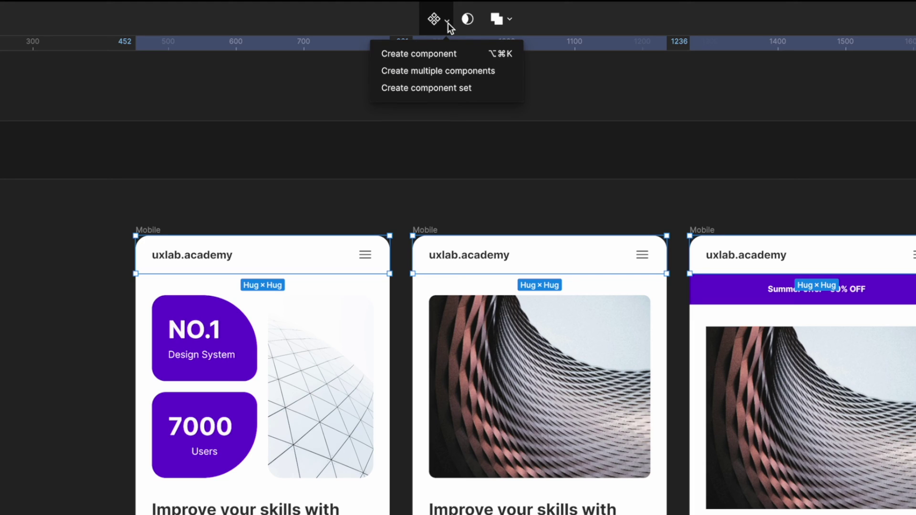
click(449, 54)
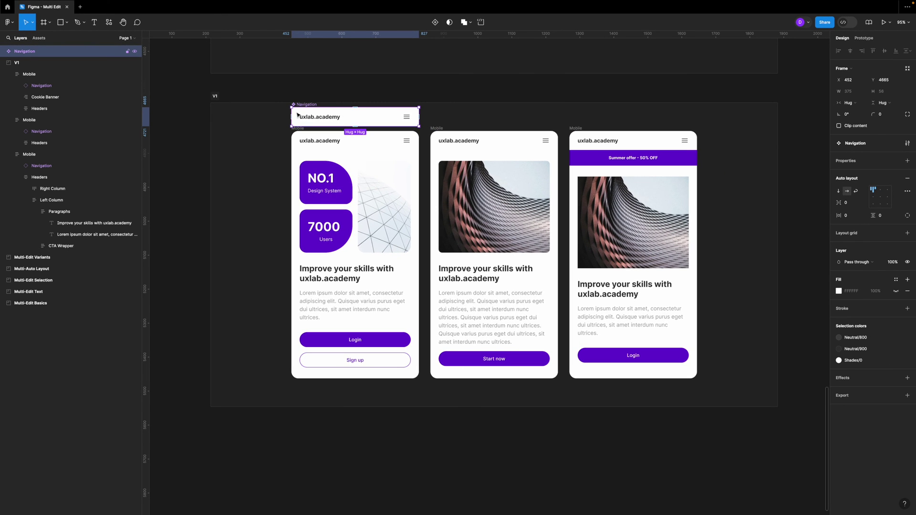
Edit the main Navigation component so its logo text reads uxlab on every screen.
click(308, 144)
click(470, 144)
click(582, 142)
click(492, 142)
click(359, 140)
click(342, 112)
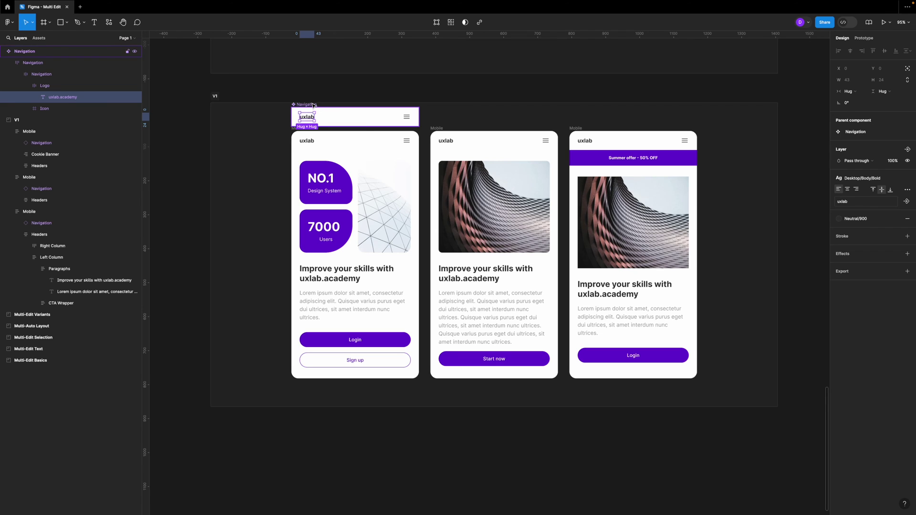
key(Escape)
key(Escape)
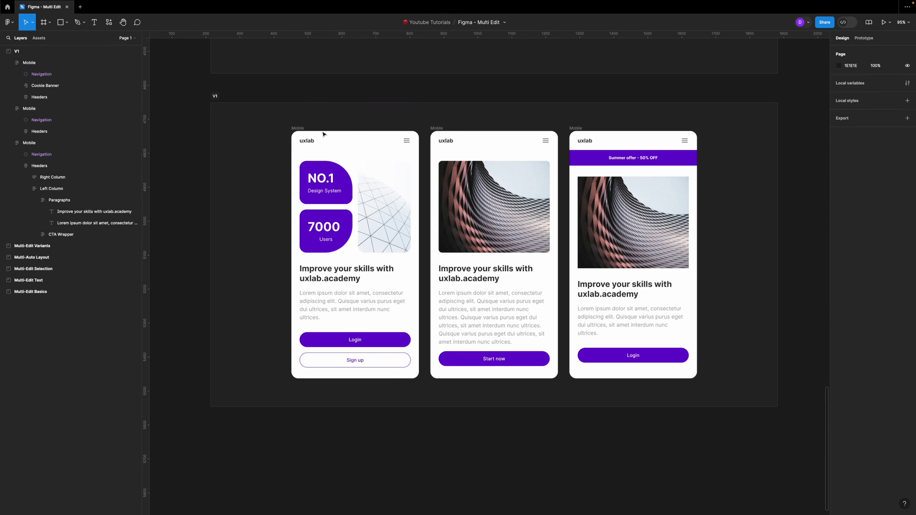
Zoom out and duplicate the V1 section to its right.
click(327, 140)
scroll(334, 136, down, 5)
drag(301, 116, 545, 116)
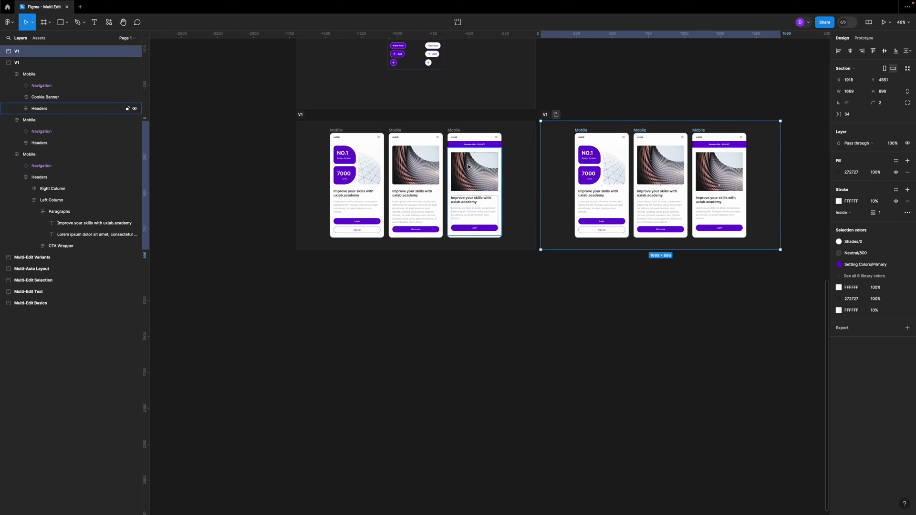
Copy all six mobile screens from both sections into a new row below.
drag(265, 128, 758, 239)
drag(594, 151, 598, 283)
click(536, 269)
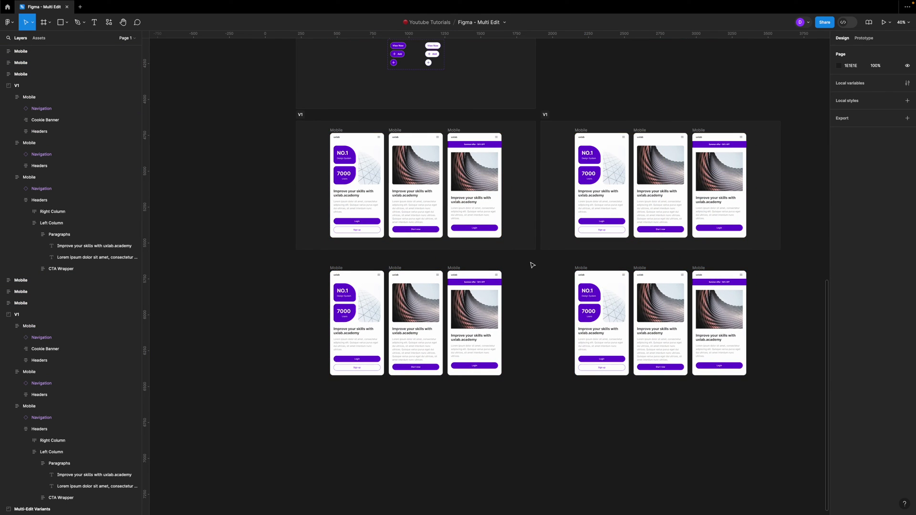
click(351, 335)
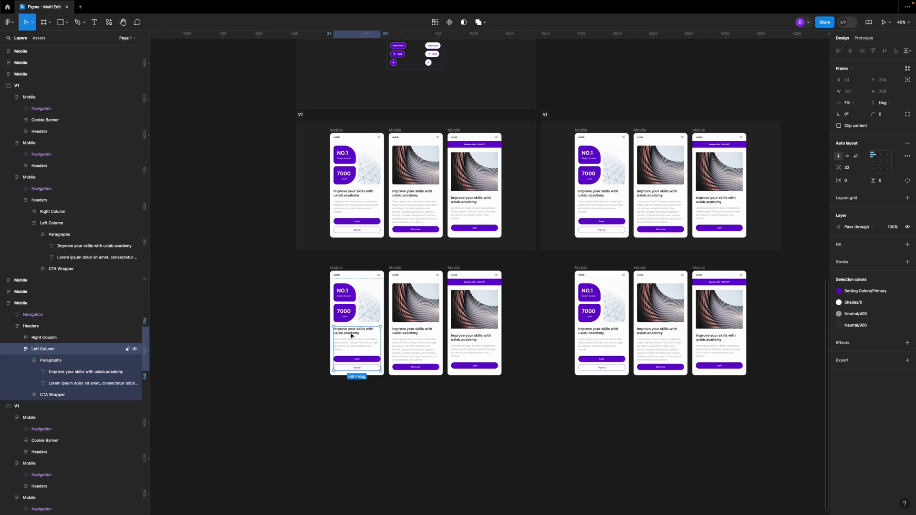
Select the headings on all six lower screens and apply the Primary 500 fill style.
click(349, 336)
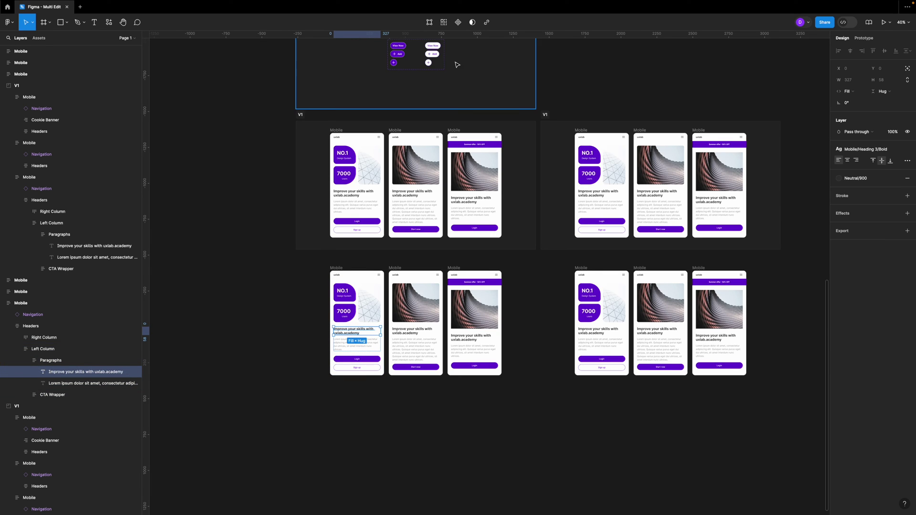
click(444, 22)
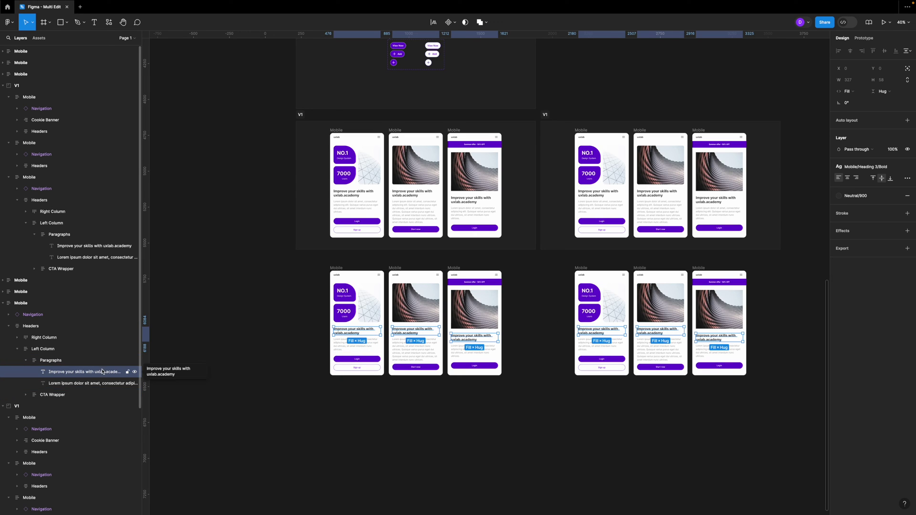
click(859, 195)
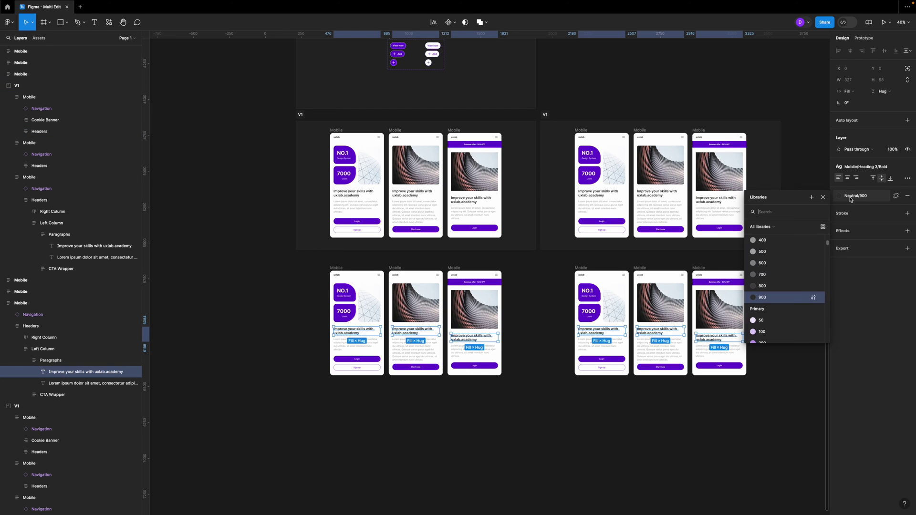
scroll(767, 308, down, 2)
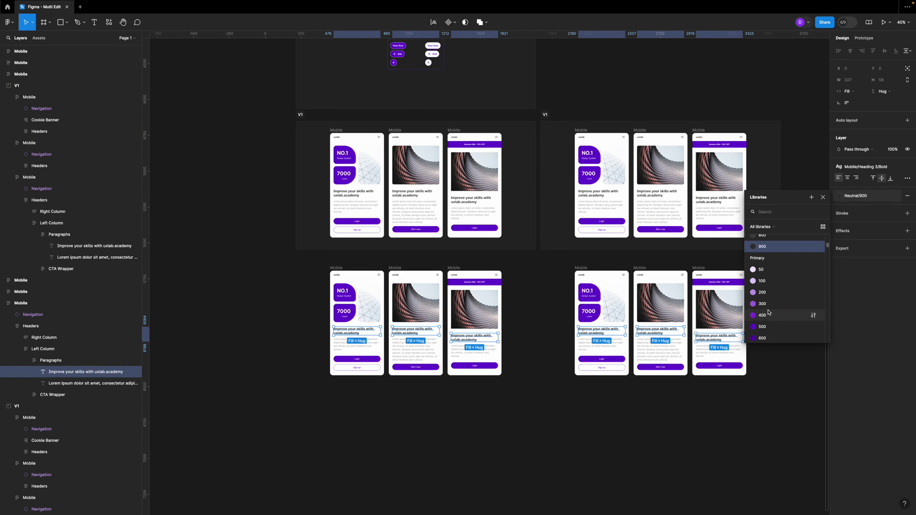
click(768, 326)
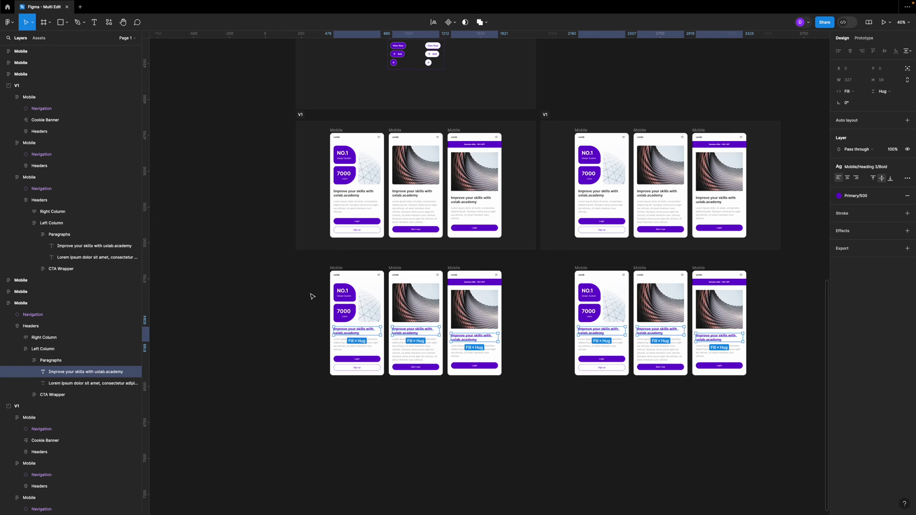
click(542, 312)
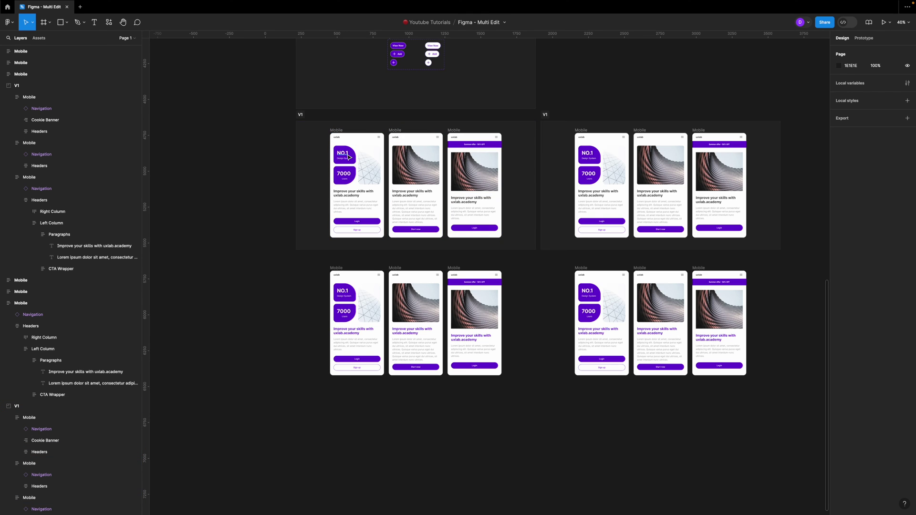
Select the top screens' matching headings, then rename the duplicated right-hand section to V2.
scroll(359, 138, up, 3)
double_click(356, 215)
double_click(355, 215)
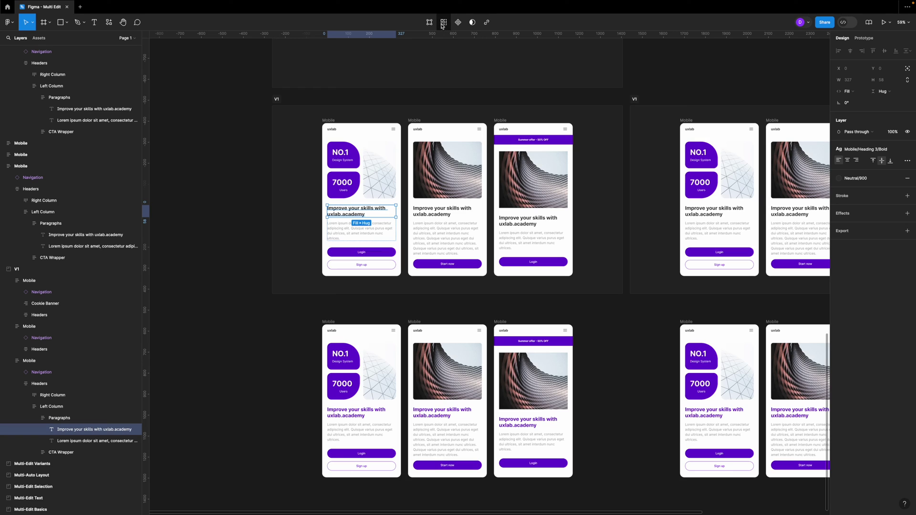
key(ctrl+alt+a)
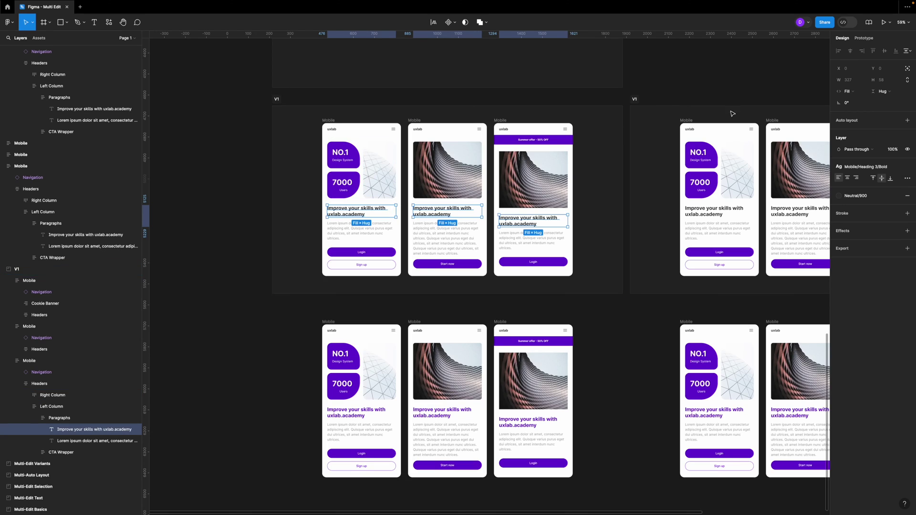
click(634, 99)
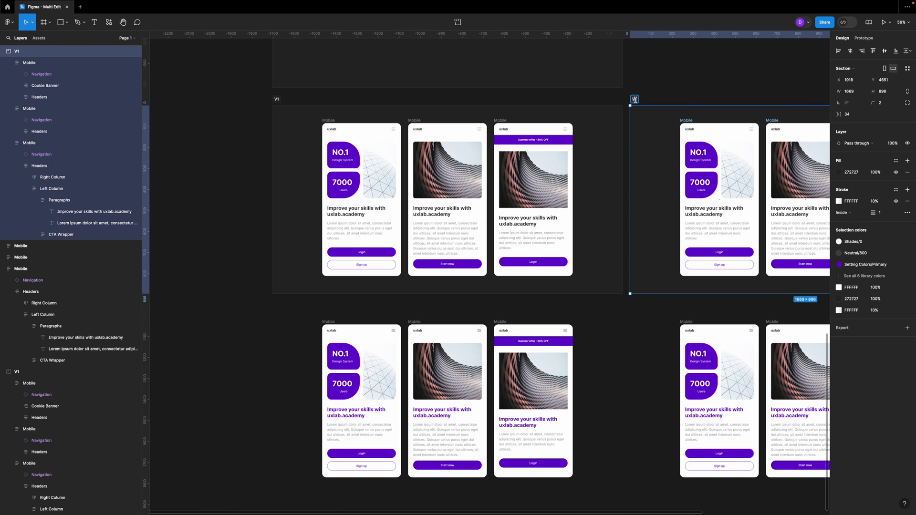
Set the three V1 top-row headings to the Primary 500 colour style.
ctrl+click(341, 213)
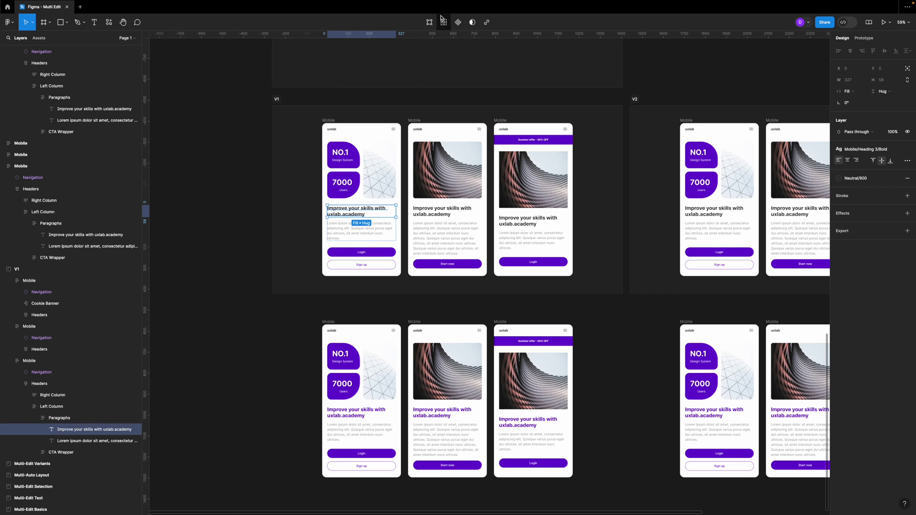
click(444, 22)
click(876, 197)
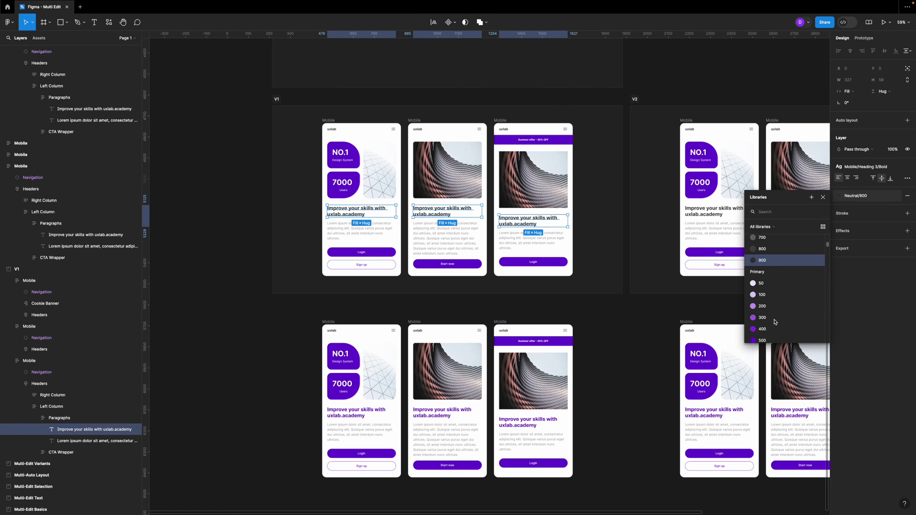
click(771, 324)
scroll(576, 128, right, 3)
click(576, 127)
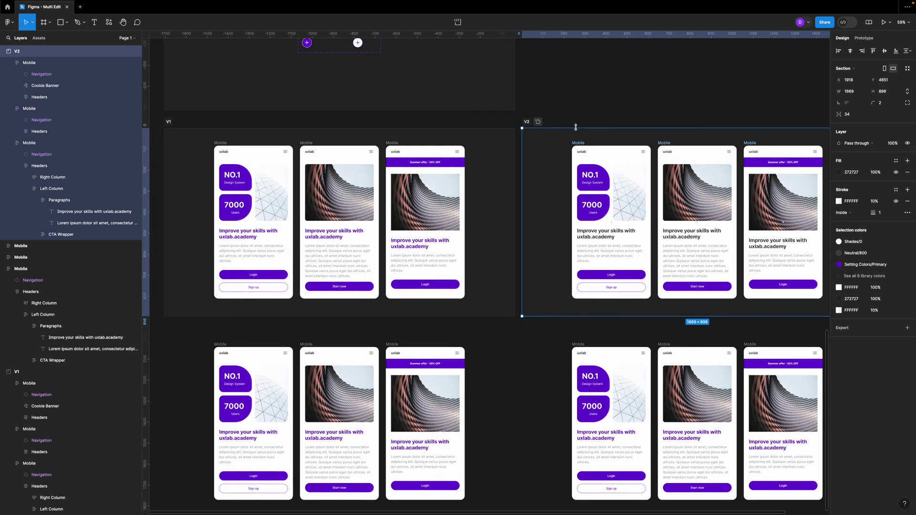
scroll(623, 246, right, 2)
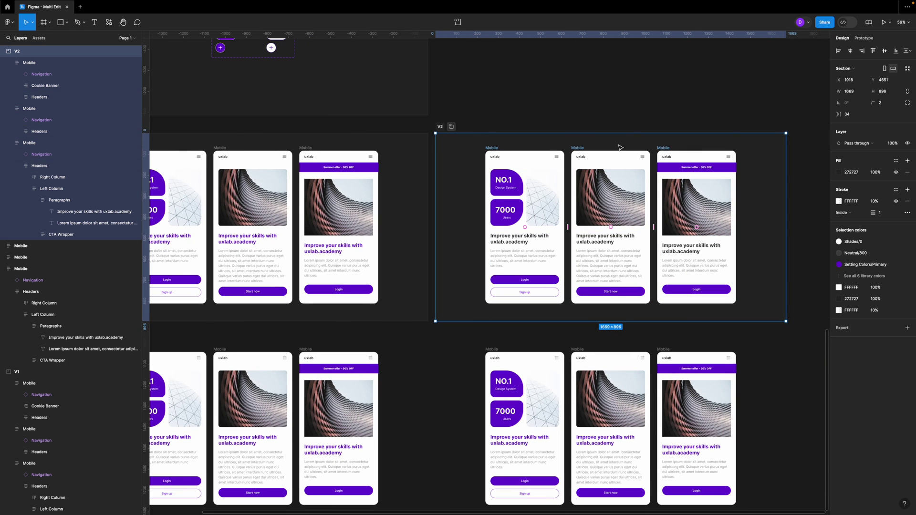